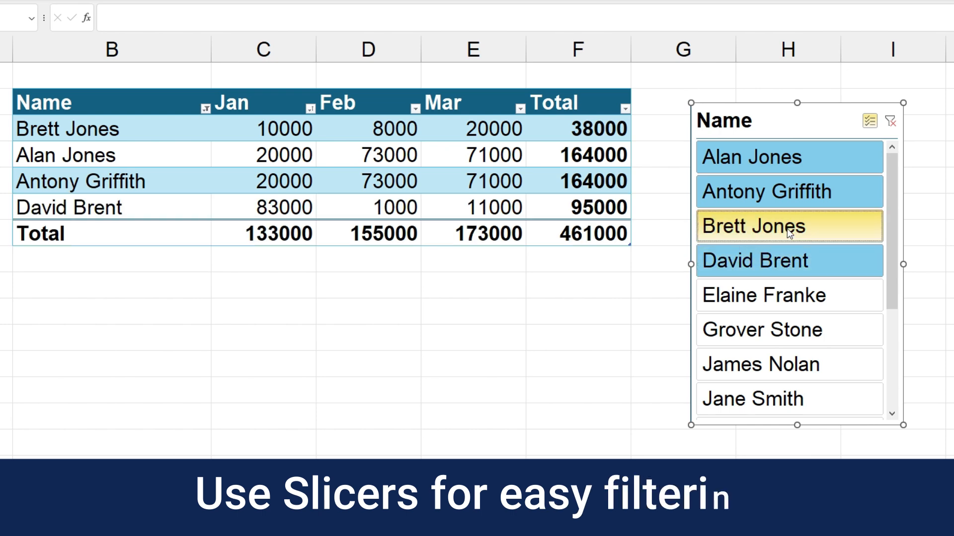
Step: Deselect the second, third and fourth names in the Name slicer, and clear the slicer's filter
left_click(787, 227)
left_click(785, 193)
left_click(788, 266)
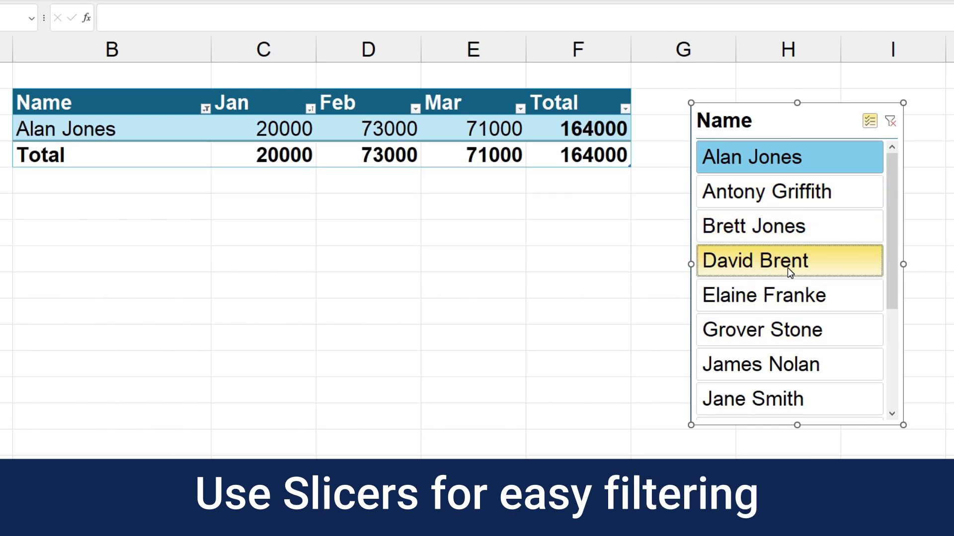
left_click(890, 121)
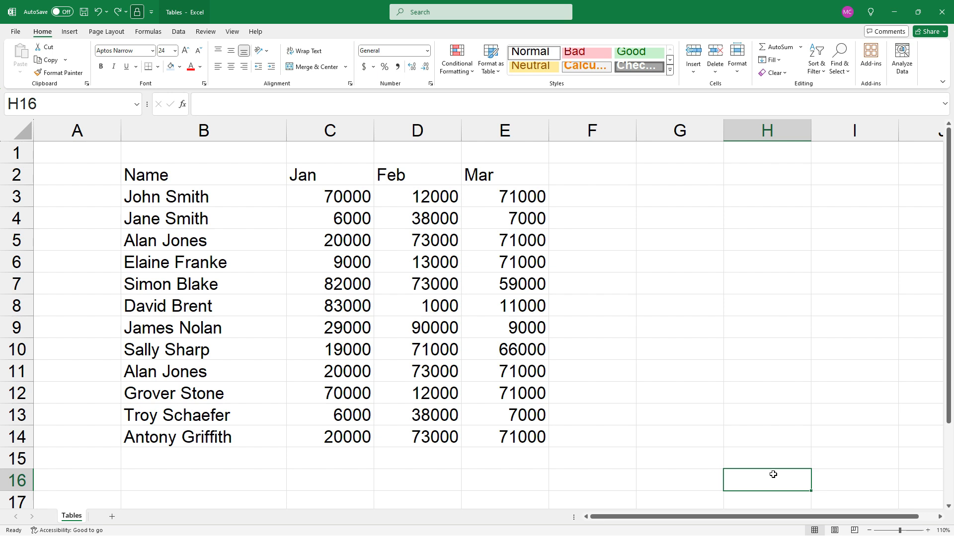
Step: Format the name and monthly figures data as a table, choosing the blue Light style with a filled header row
left_click(340, 265)
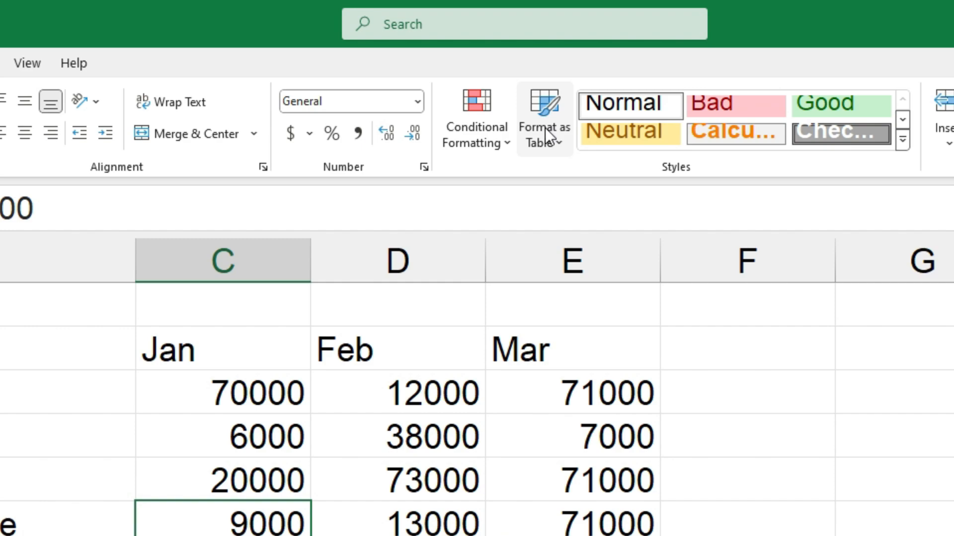
left_click(546, 134)
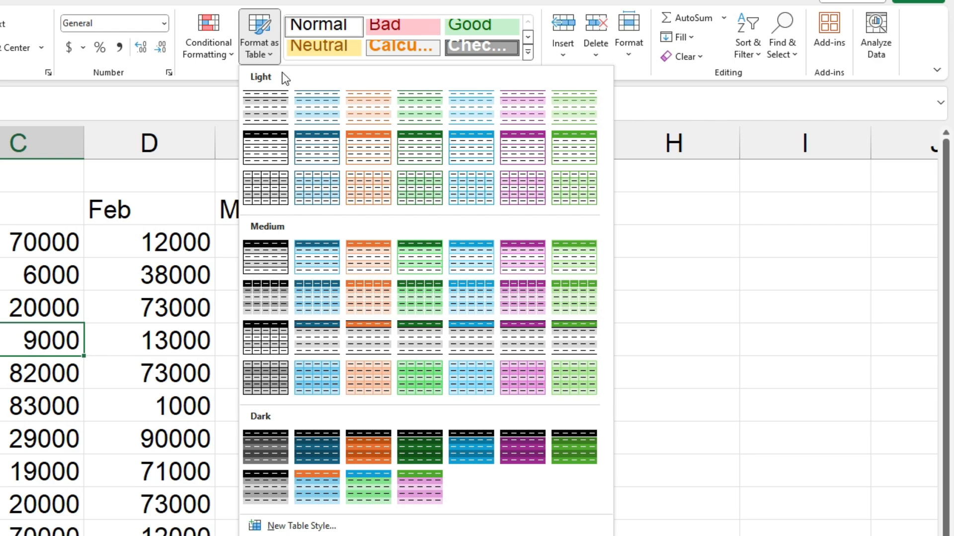
left_click(314, 146)
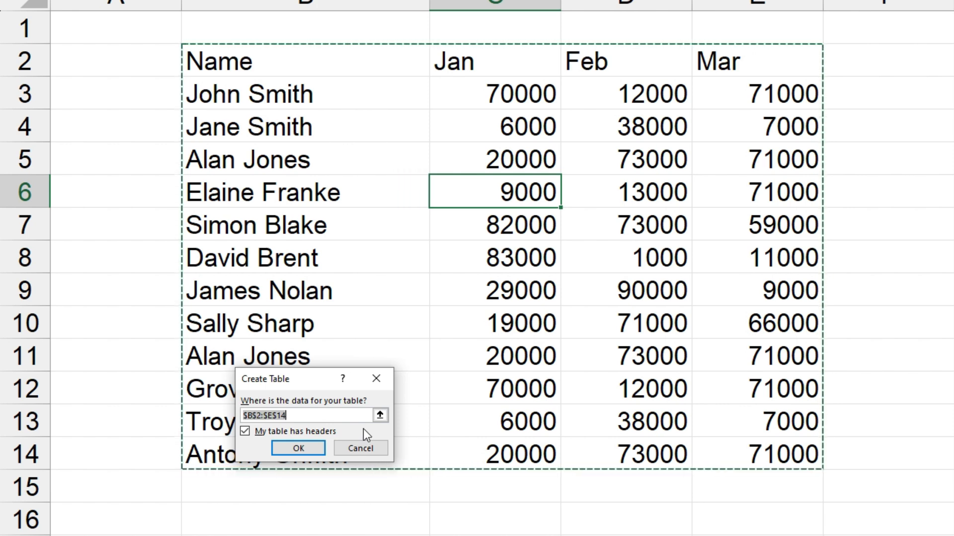
Step: Reselect the data range for the new table as B2:D14, leaving out the Mar column
left_click(380, 416)
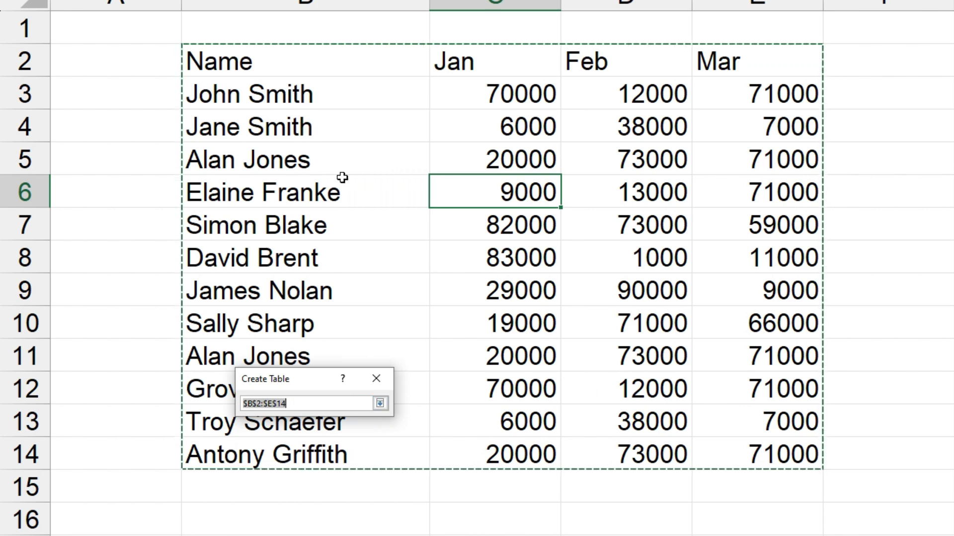
left_click_drag(304, 59, 607, 443)
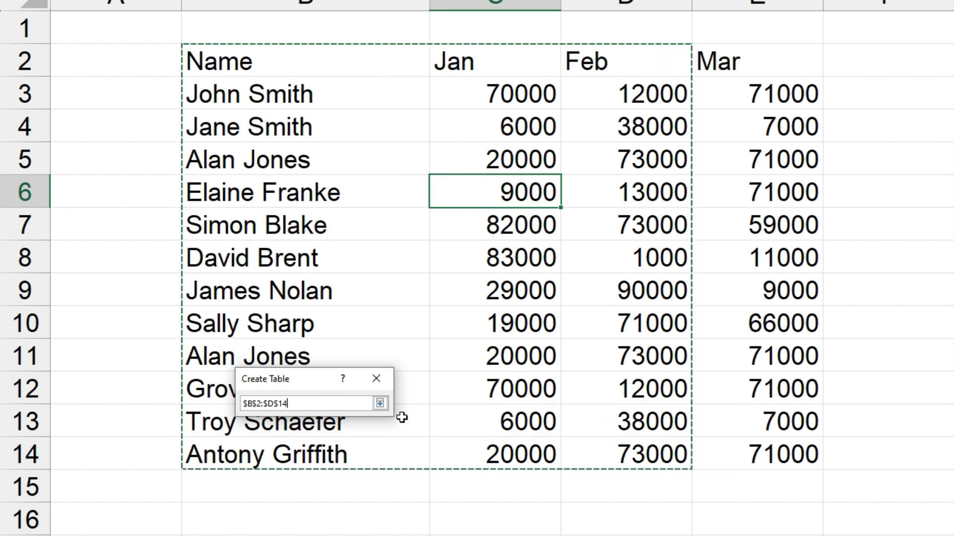
left_click(380, 405)
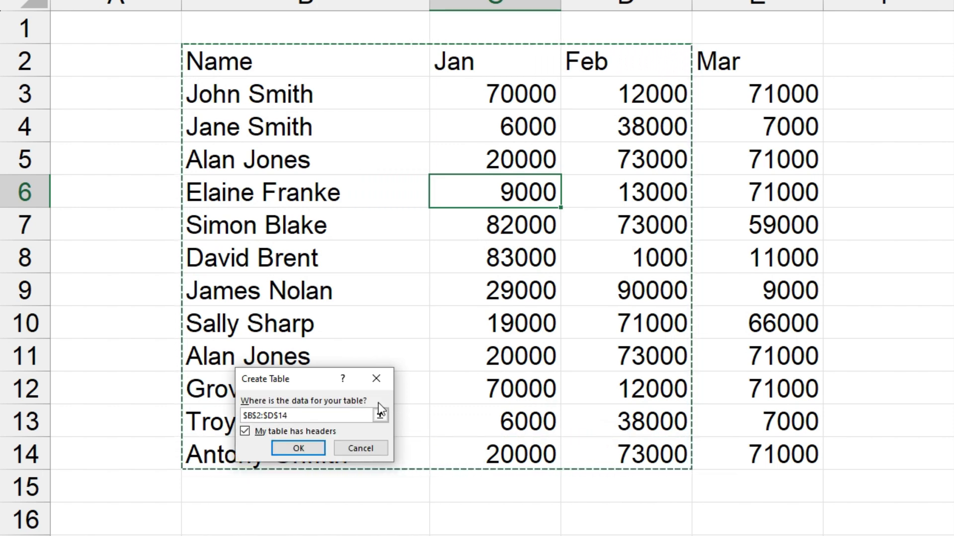
Step: Set the table range to B2:E14 and create the table with headers
left_click(380, 417)
left_click_drag(268, 74, 788, 454)
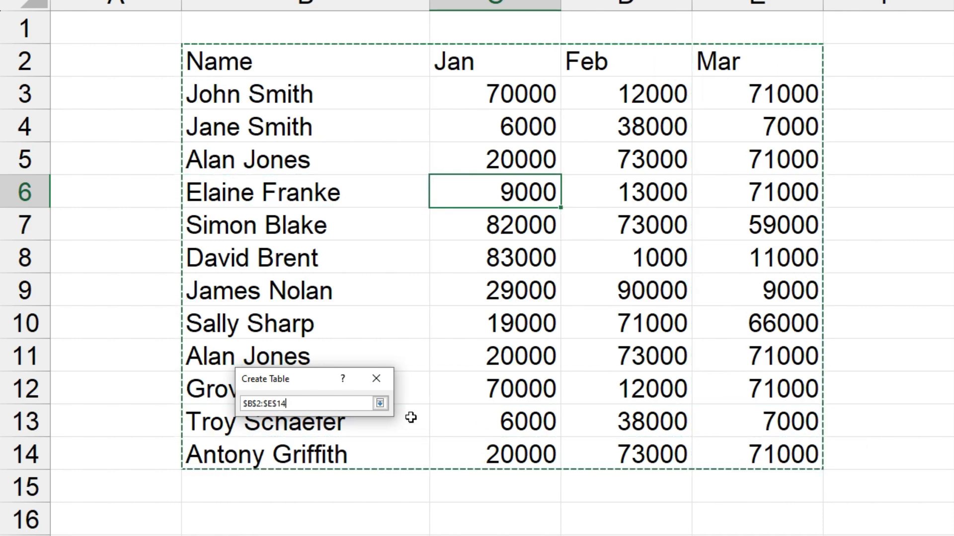
left_click(379, 404)
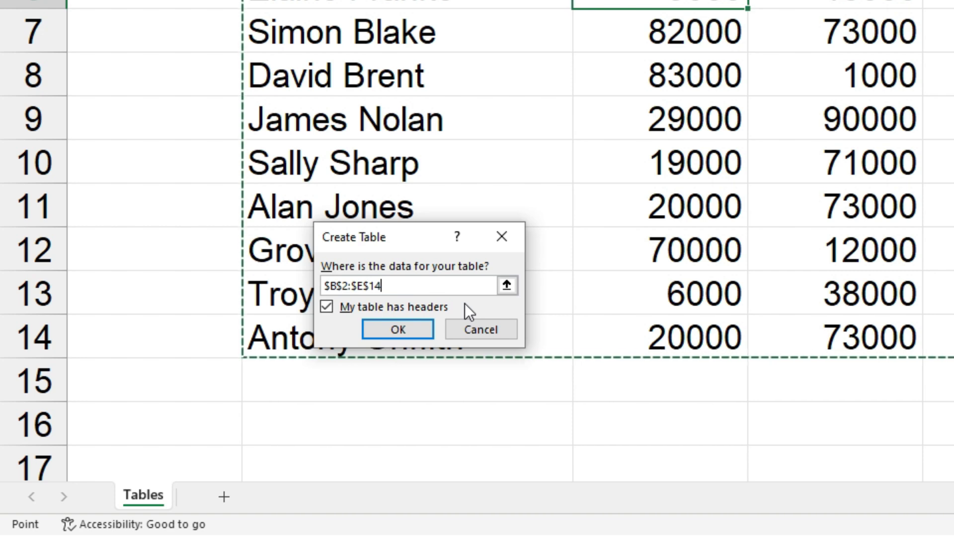
left_click(392, 327)
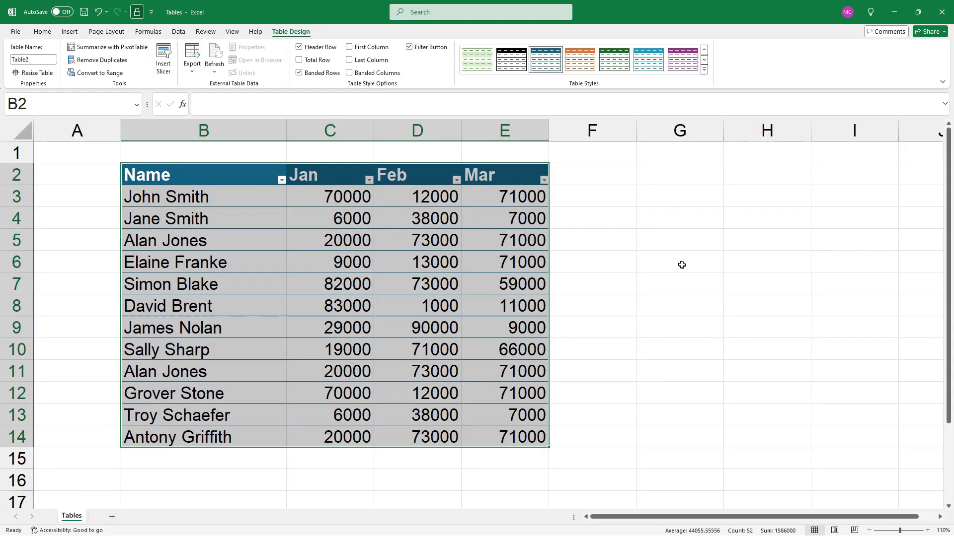
left_click(682, 265)
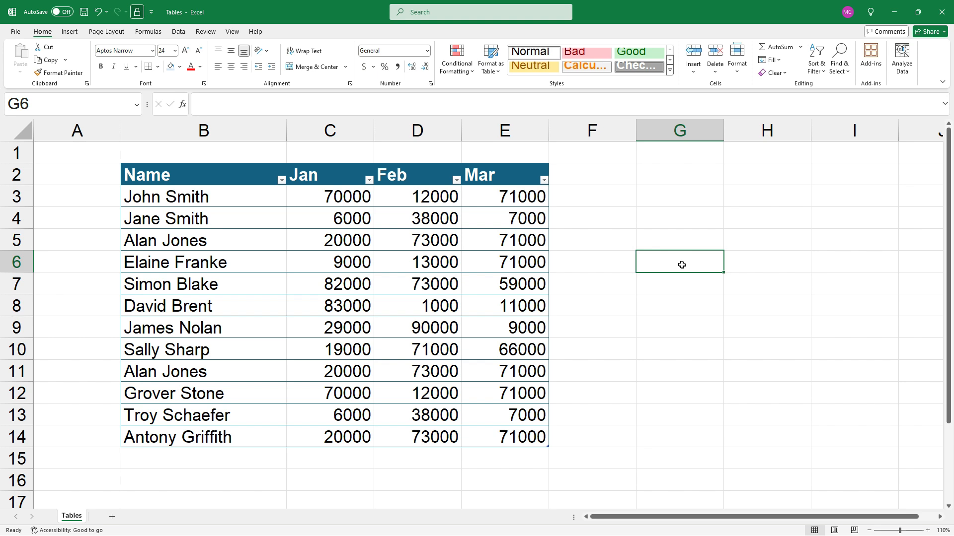
Step: Look at the sort and filter options of the Name and Jan columns
left_click(281, 181)
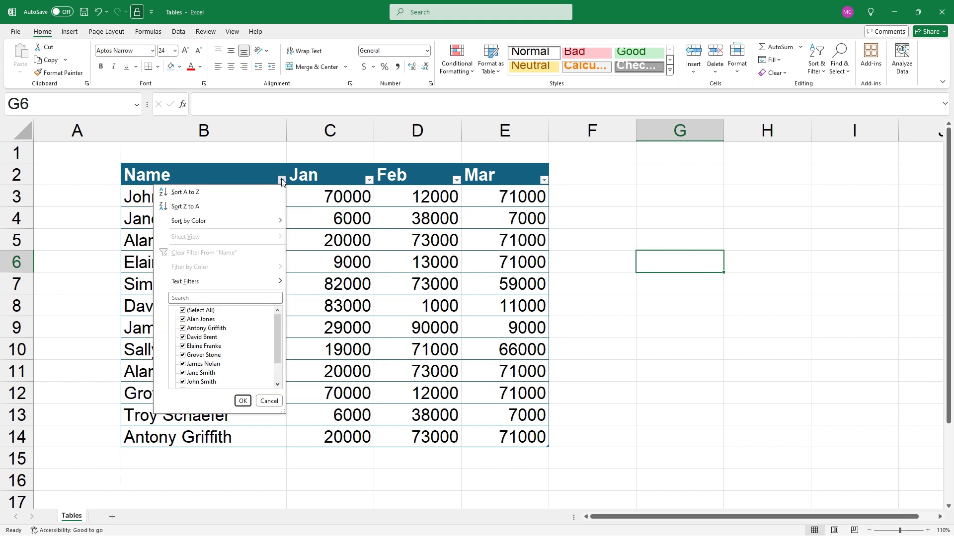
left_click(368, 180)
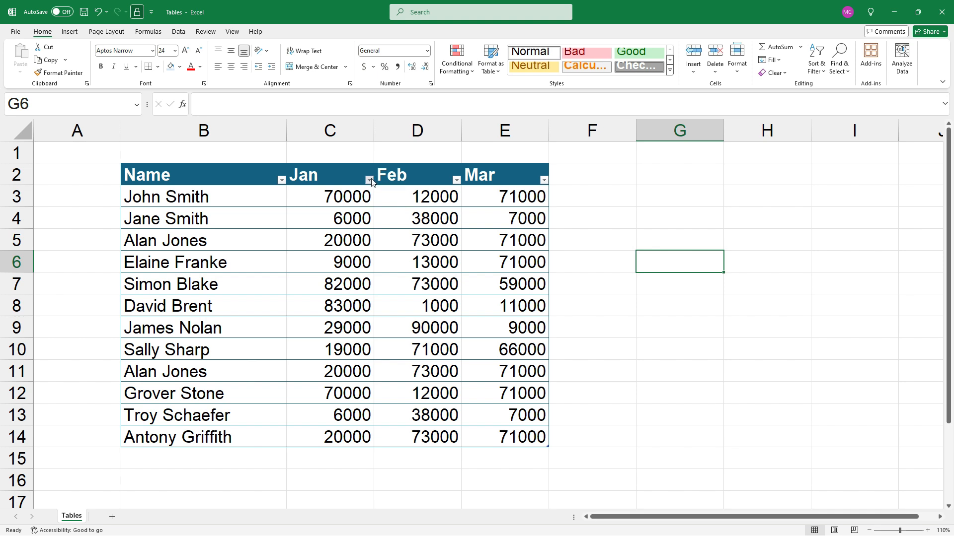
left_click(368, 179)
left_click(369, 180)
Step: Undo the table creation to restore the plain data range
left_click(323, 259)
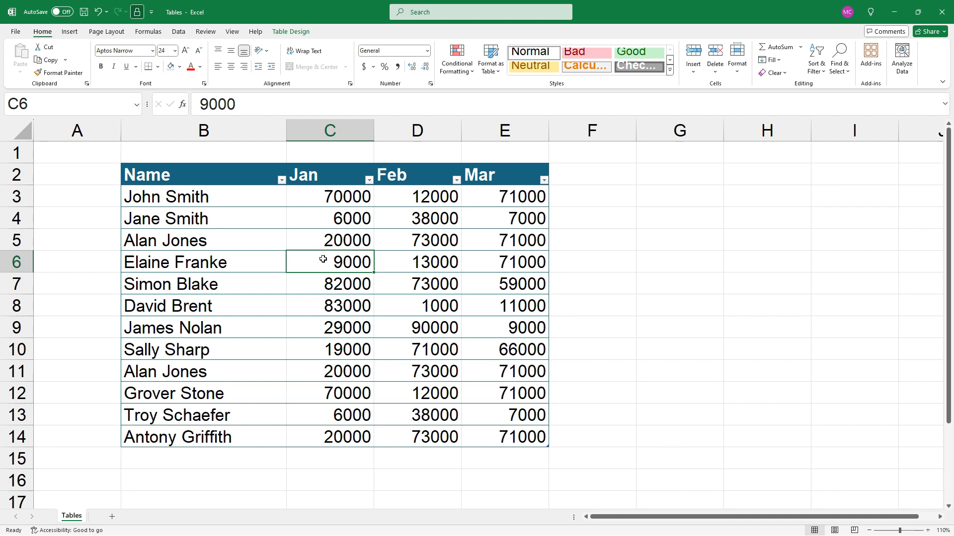
key("ctrl+z")
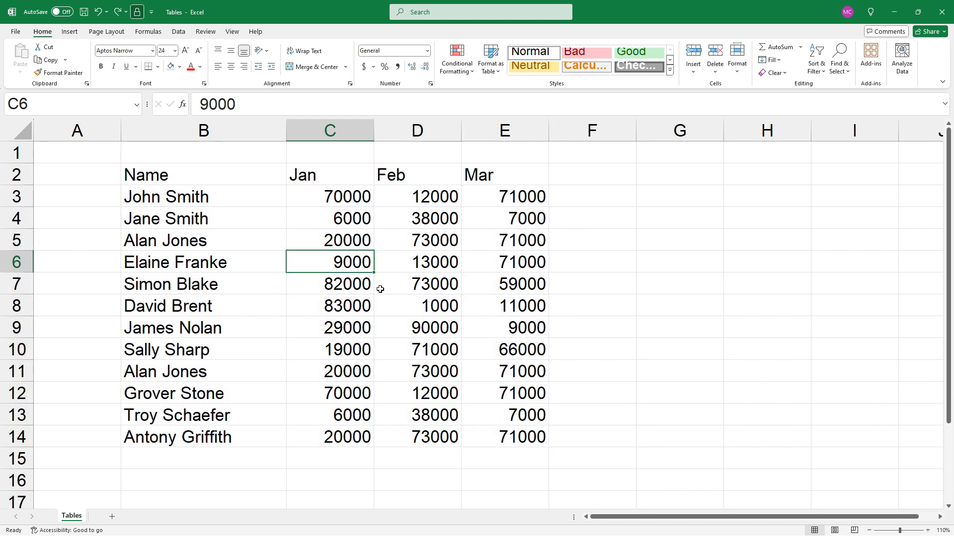
left_click(652, 327)
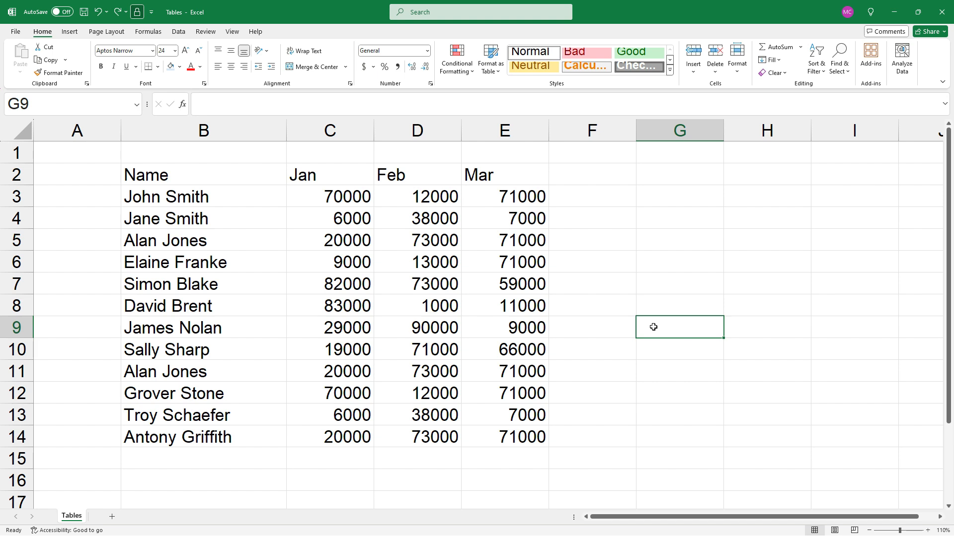
Step: Create a default-style table from range B2:E14 with the headers option enabled
left_click(349, 286)
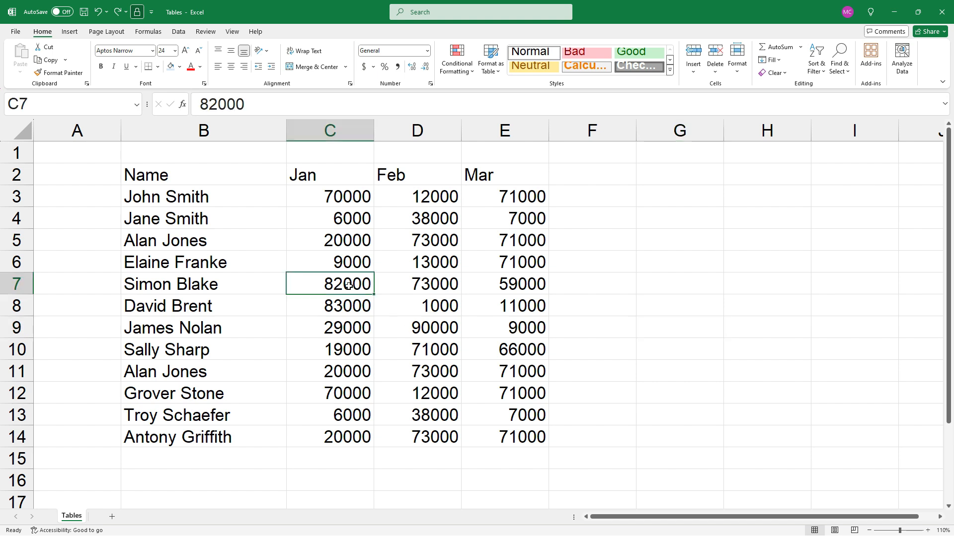
key("ctrl+t")
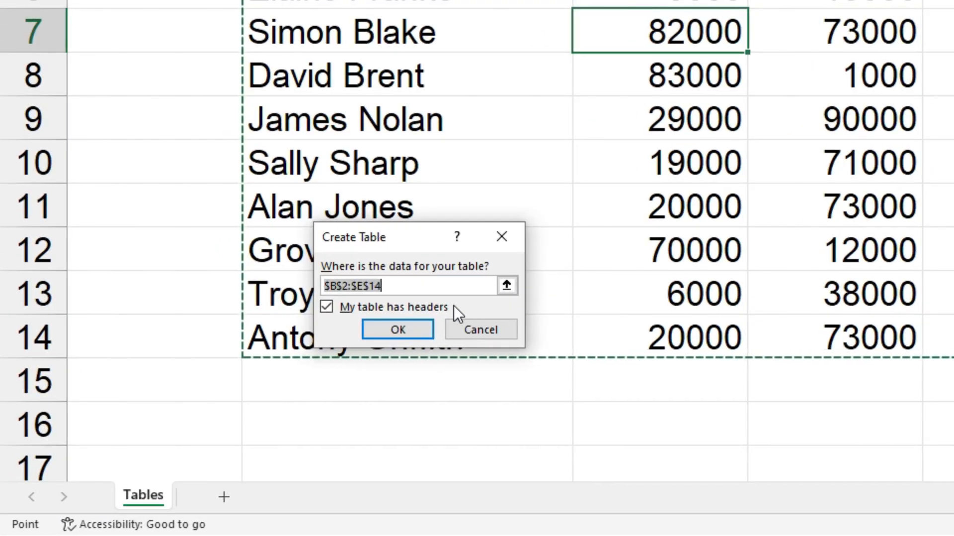
left_click(390, 333)
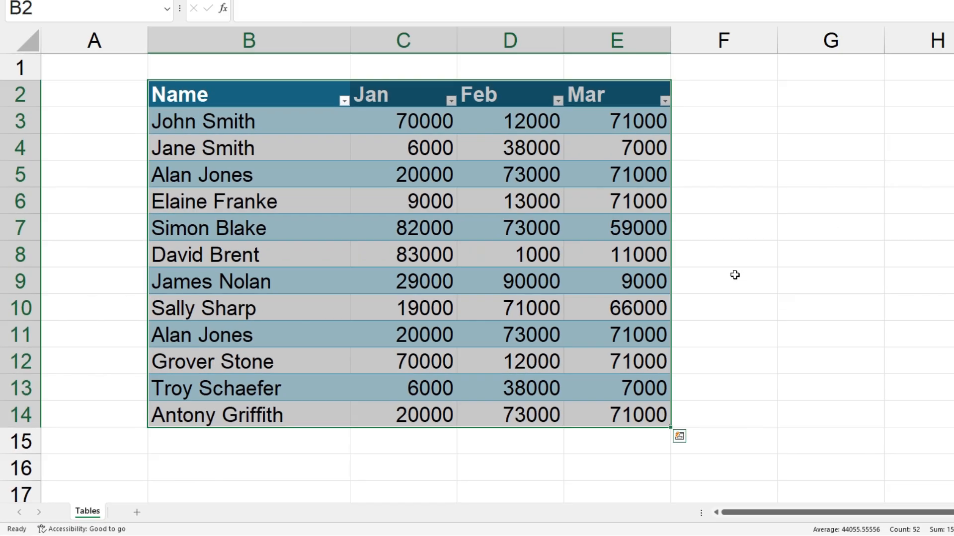
left_click(772, 197)
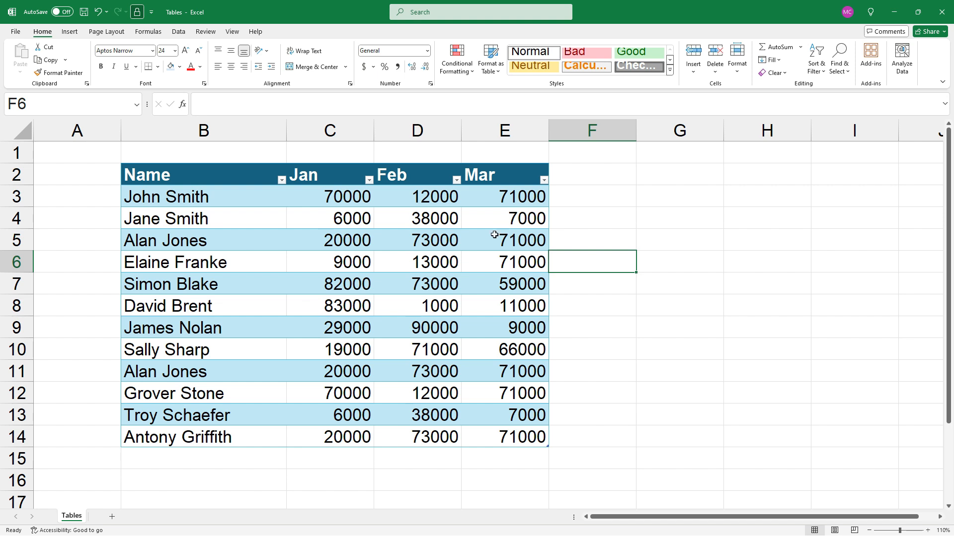
Step: Check the Name column's filter options and undo the default-style table
left_click(282, 180)
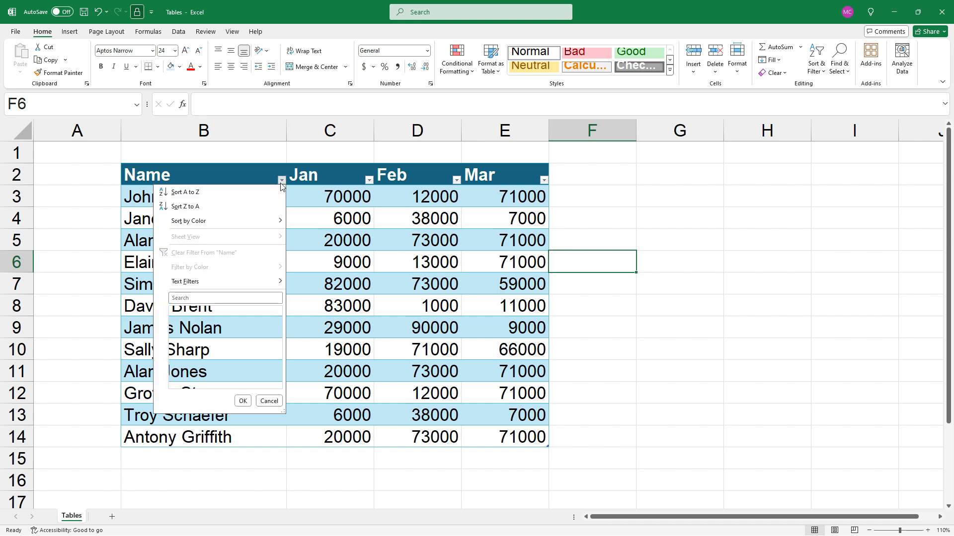
left_click(325, 238)
left_click(328, 245)
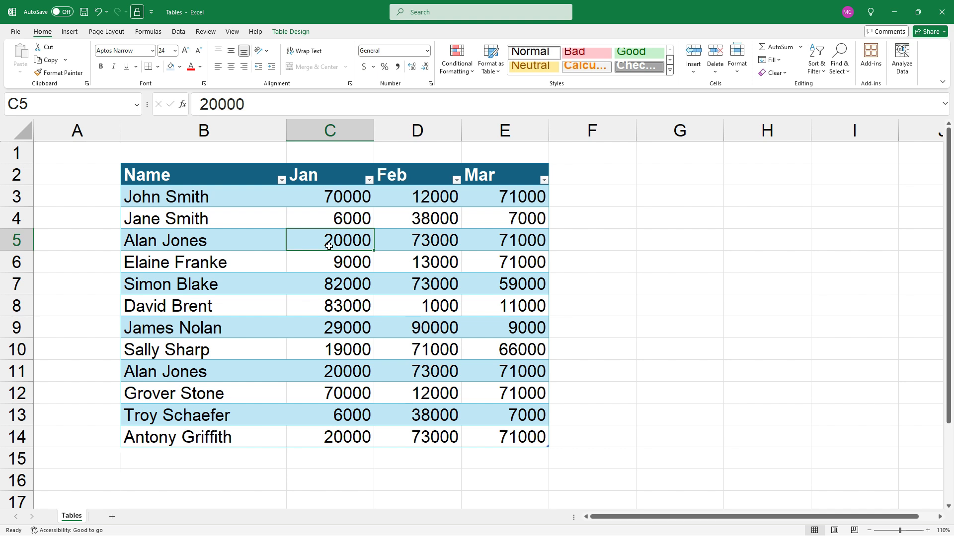
key("ctrl+z")
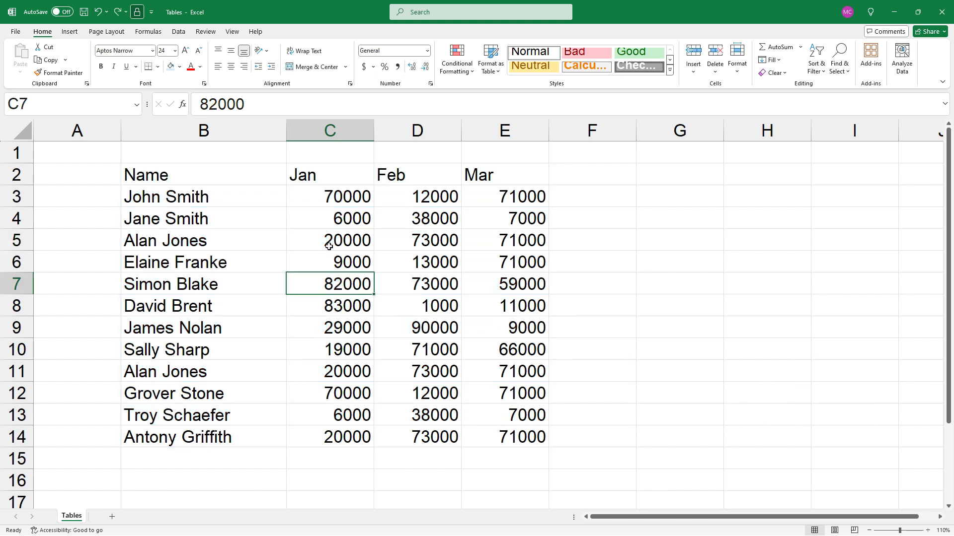
Step: Create a table from range B2:E14 with the "My table has headers" option turned off
key("ctrl+t")
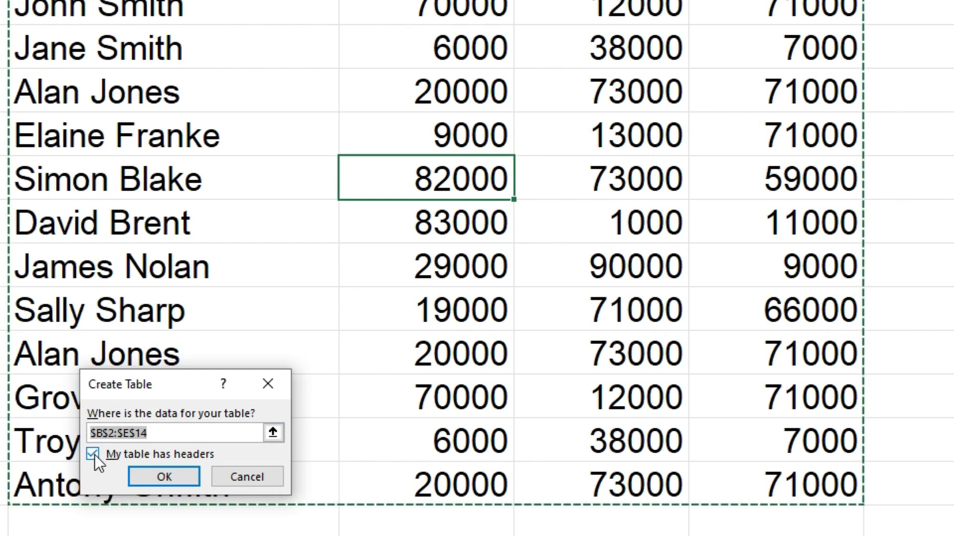
left_click(164, 422)
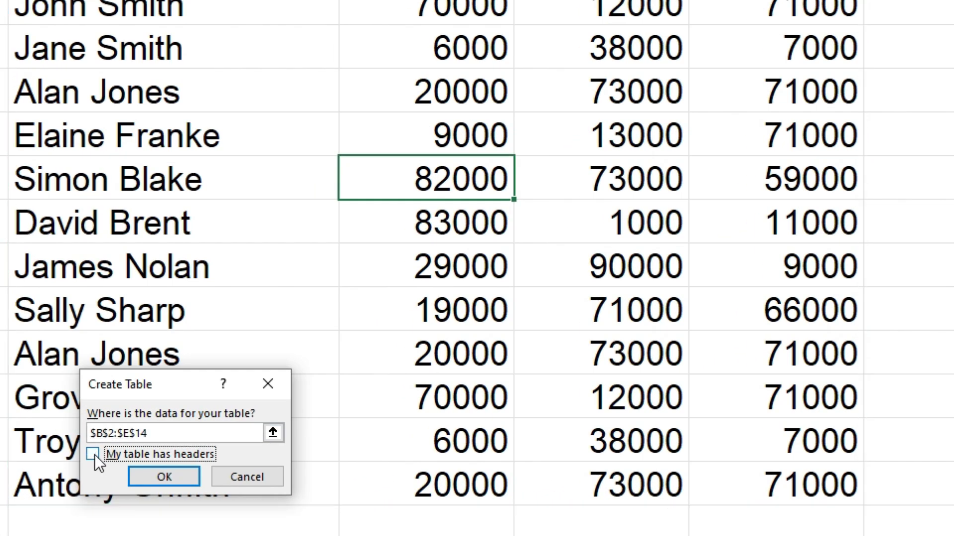
left_click(164, 477)
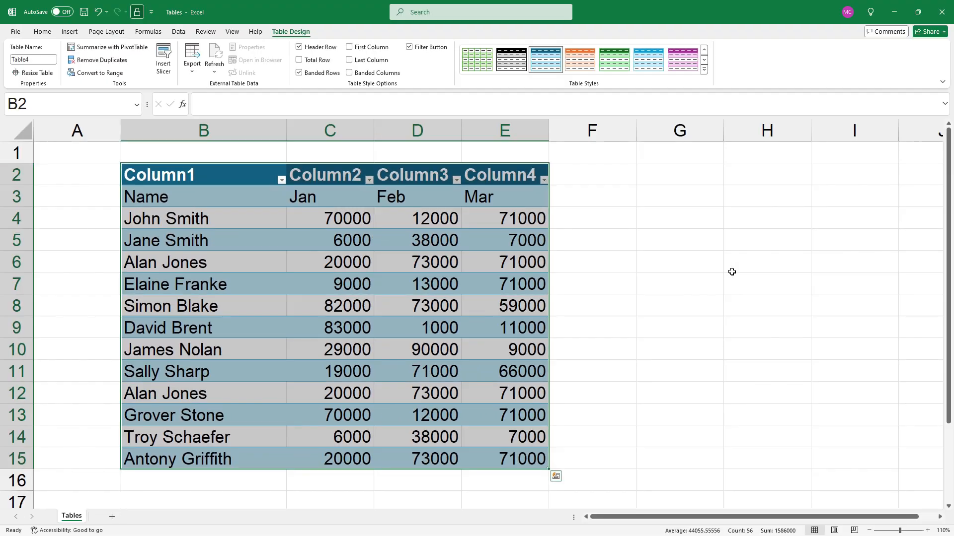
left_click(698, 243)
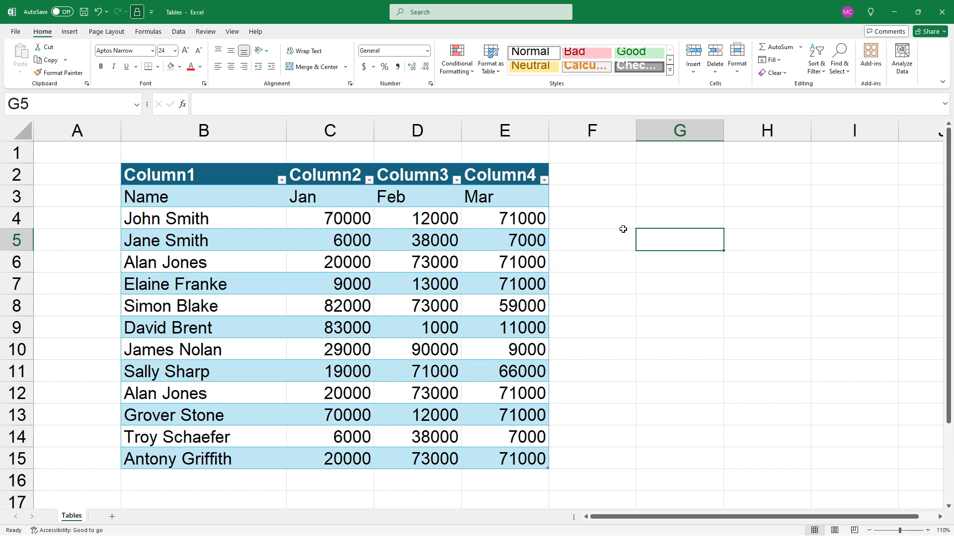
Step: Examine the generic column headers, the Column1 filter options and the original heading row beneath them
left_click(244, 174)
left_click(357, 173)
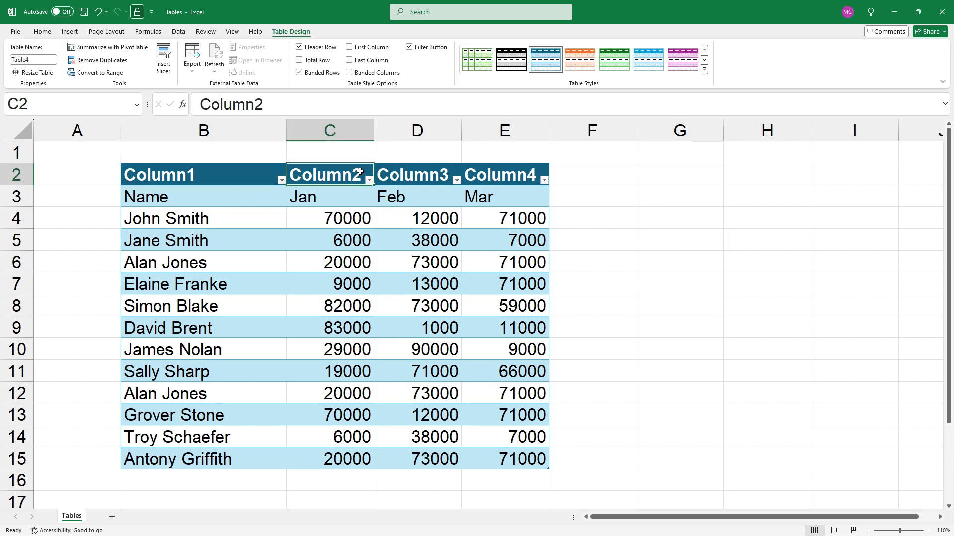
left_click(281, 180)
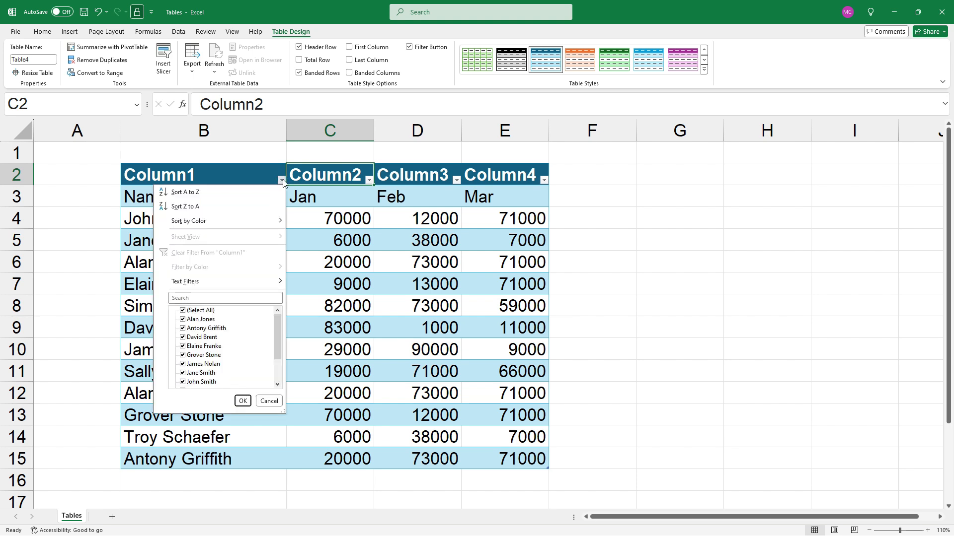
left_click(356, 210)
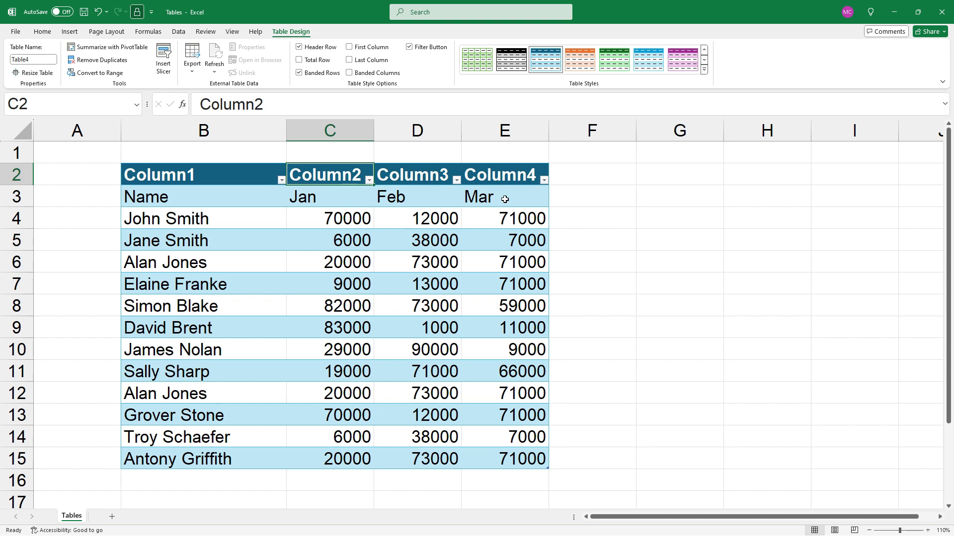
left_click_drag(493, 199, 225, 201)
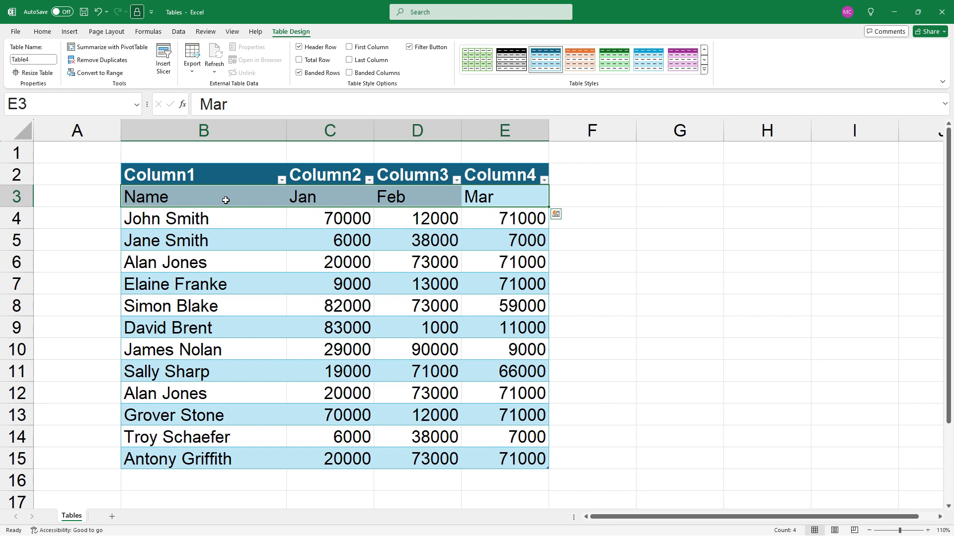
Step: Undo the table made without headers and recreate it from B2:E14 with "My table has headers" enabled
key("ctrl+z")
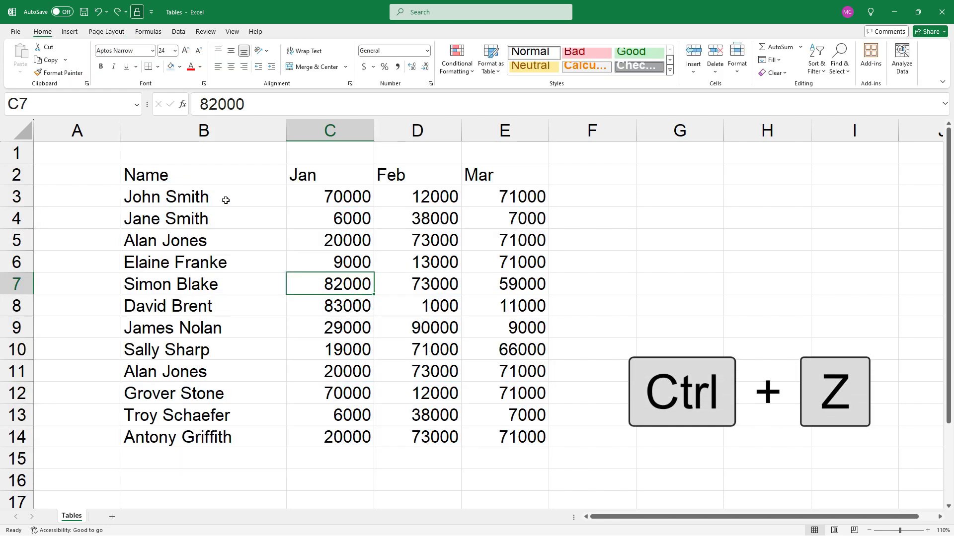
key("ctrl+t")
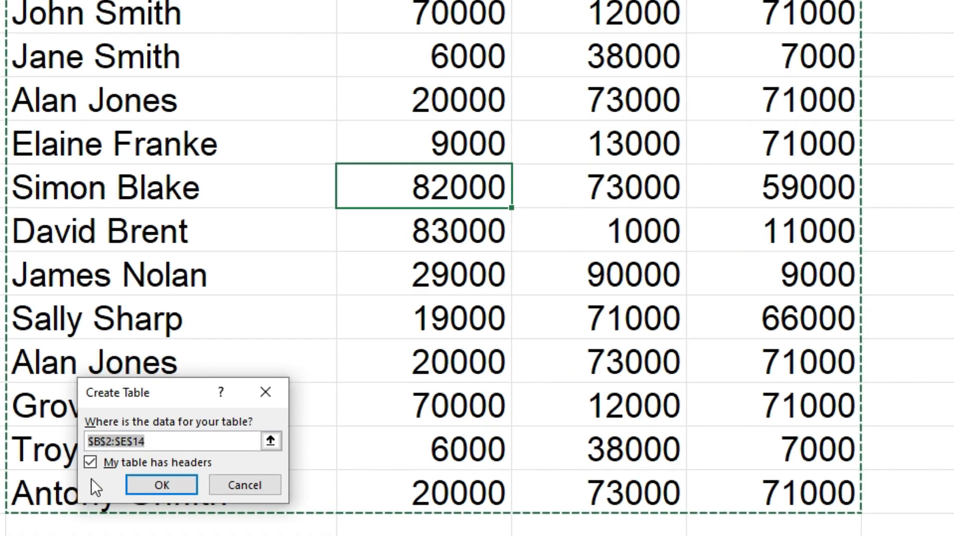
left_click(162, 485)
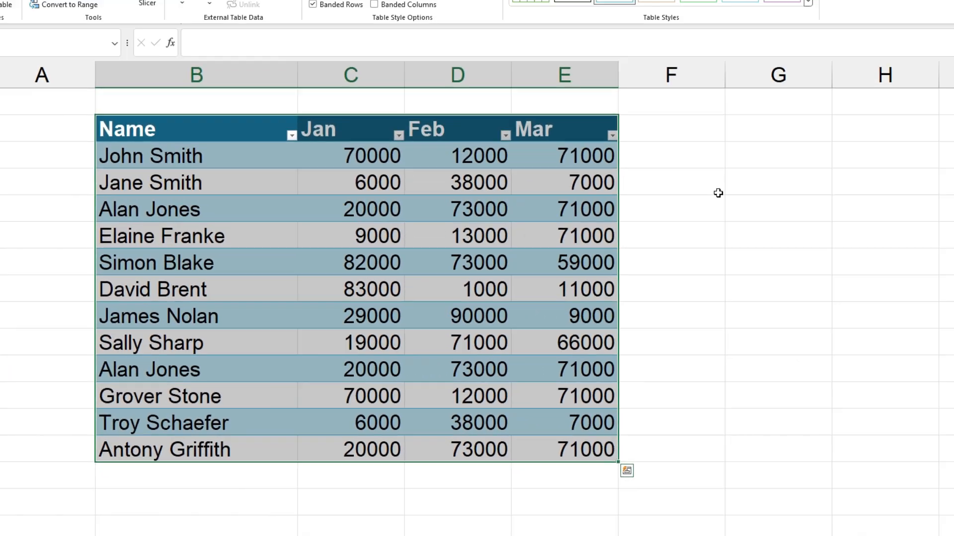
Step: Rename the table as Sales_Data
left_click(736, 154)
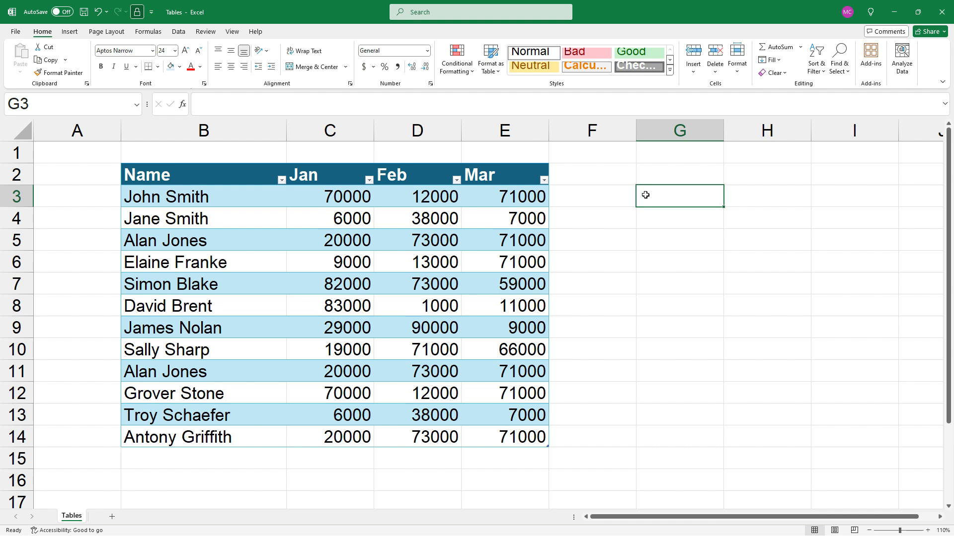
left_click(350, 244)
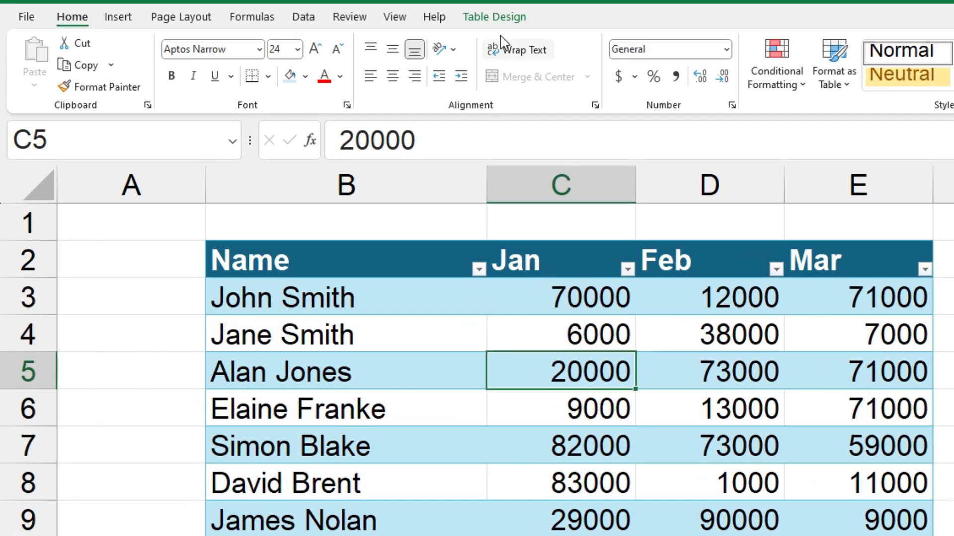
left_click(499, 19)
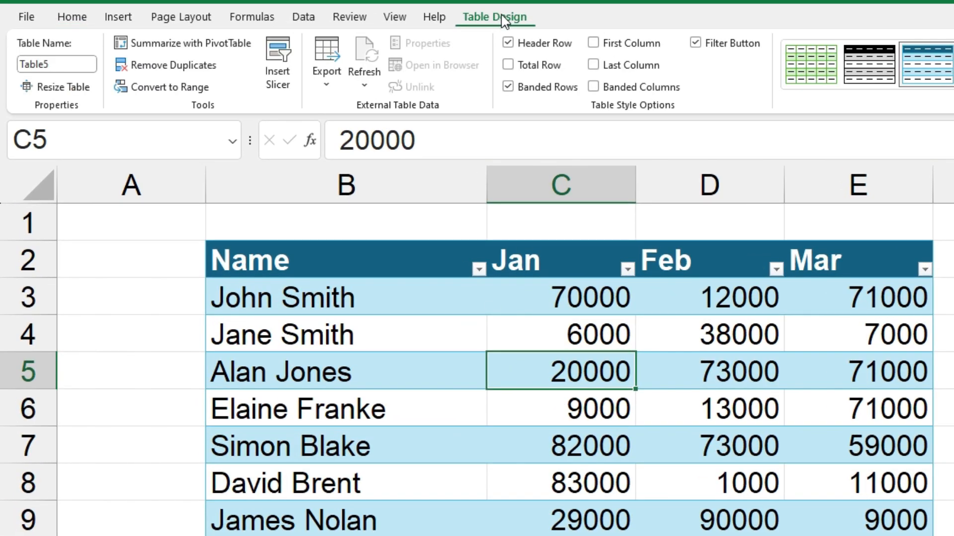
left_click(65, 63)
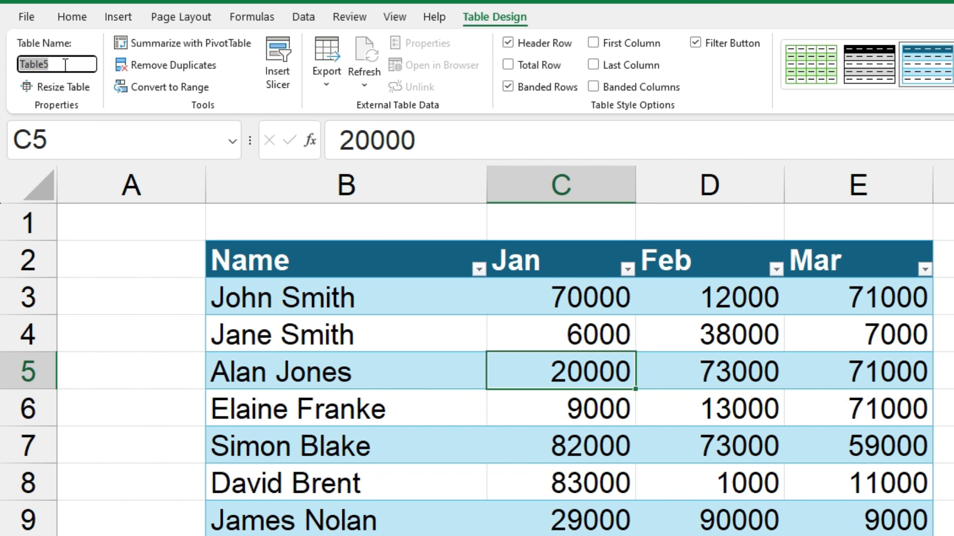
type("Sales_Data")
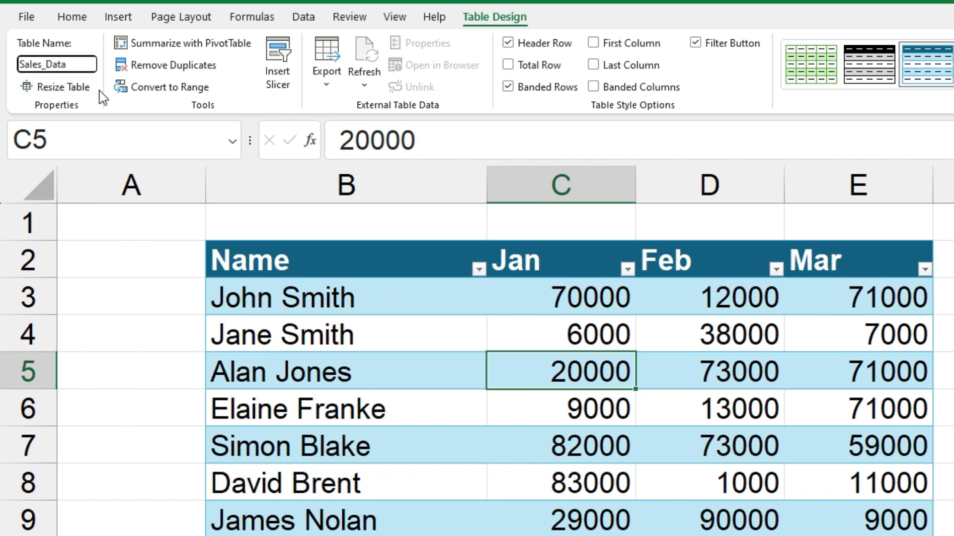
key("Return")
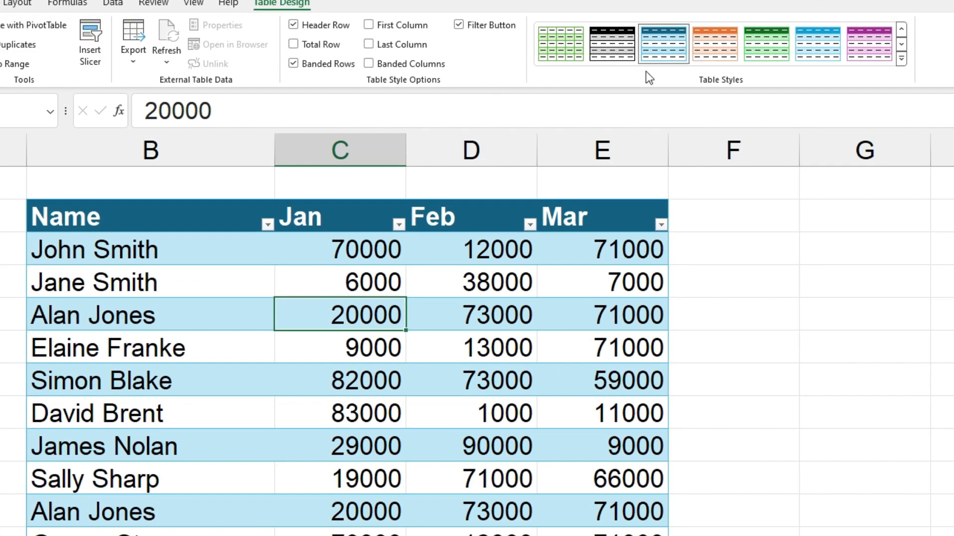
Step: Apply the blue banded style with a dark blue header, from the Medium group of table styles, to the table
left_click(903, 59)
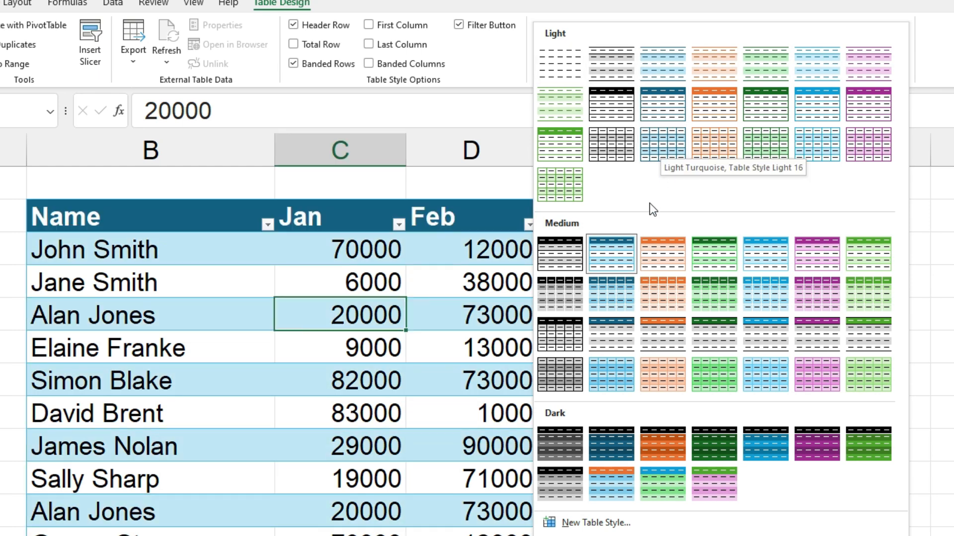
left_click(615, 252)
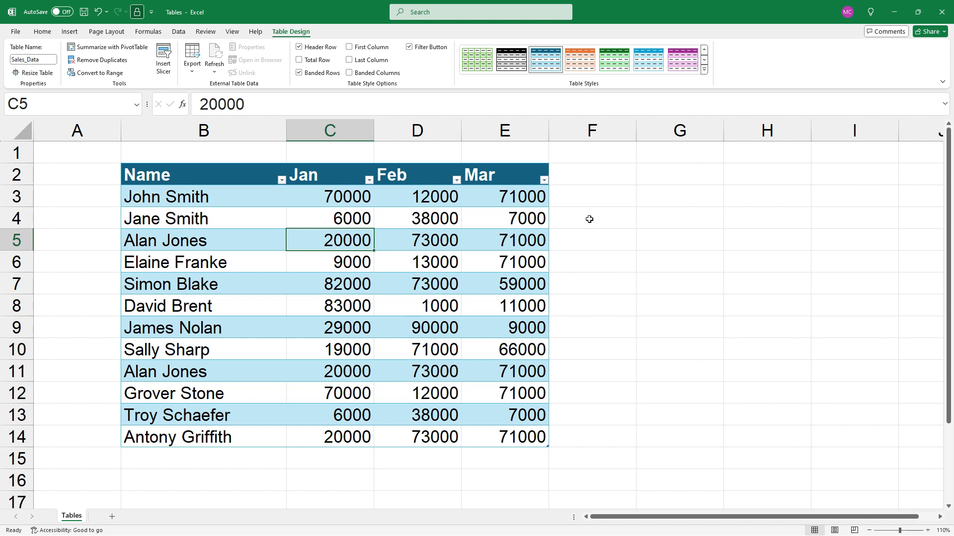
left_click(592, 198)
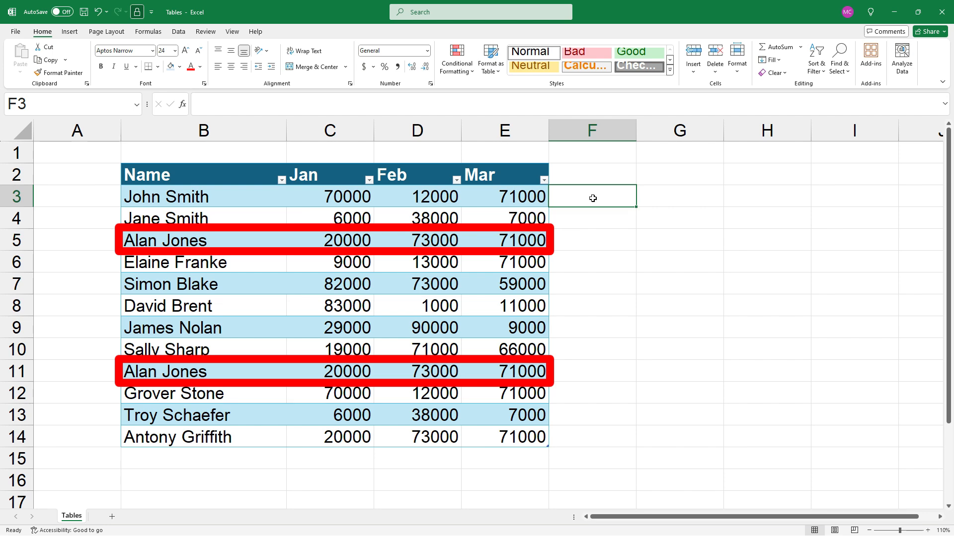
Step: Remove duplicate rows from the table, comparing the Name, Jan, Feb and Mar columns with "My data has headers" enabled
left_click(364, 263)
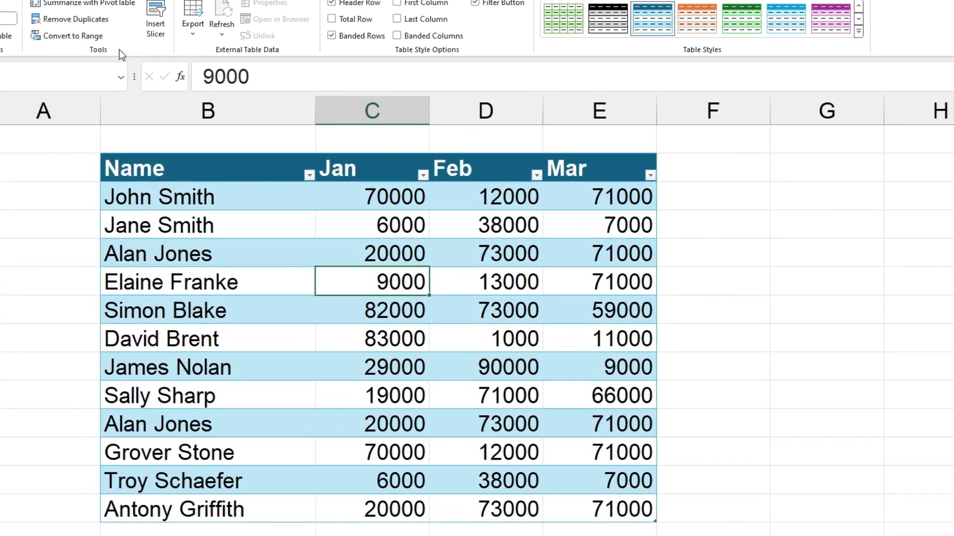
left_click(96, 19)
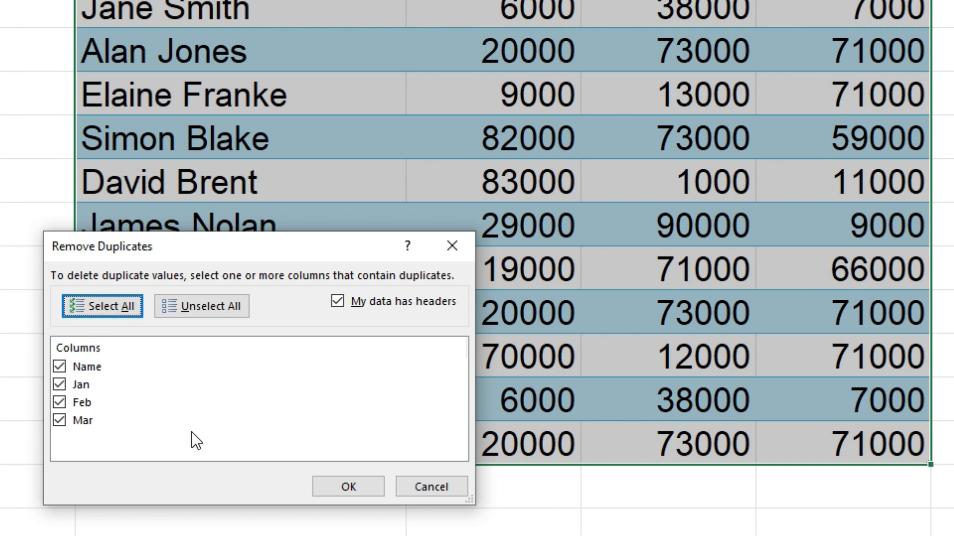
left_click(348, 486)
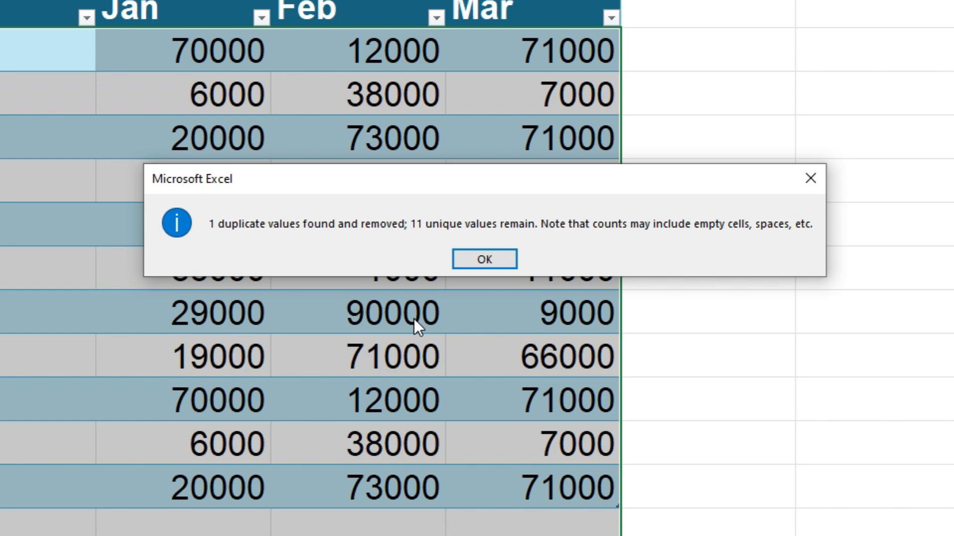
left_click(478, 258)
left_click(645, 281)
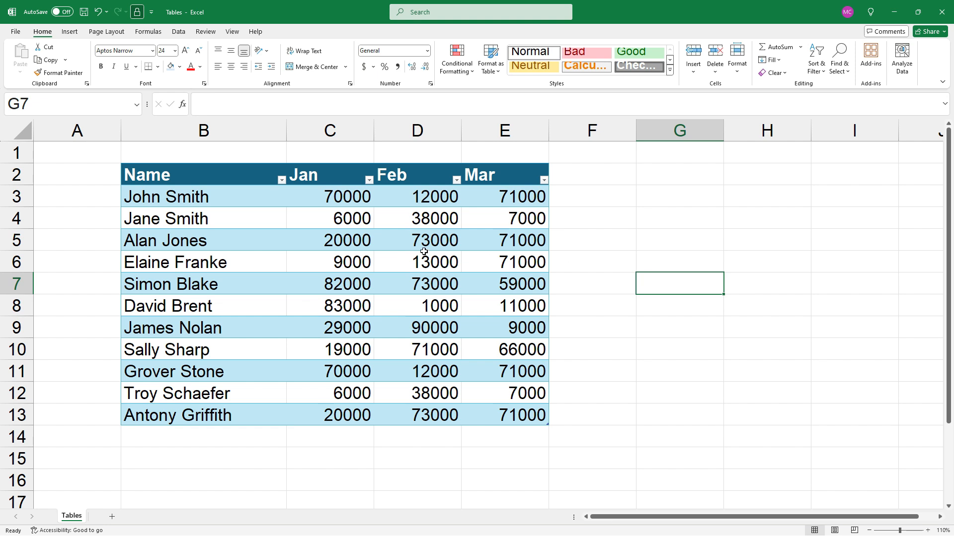
Step: Try the table without its header row and without its filter buttons, restoring each option after the comparison
left_click(361, 243)
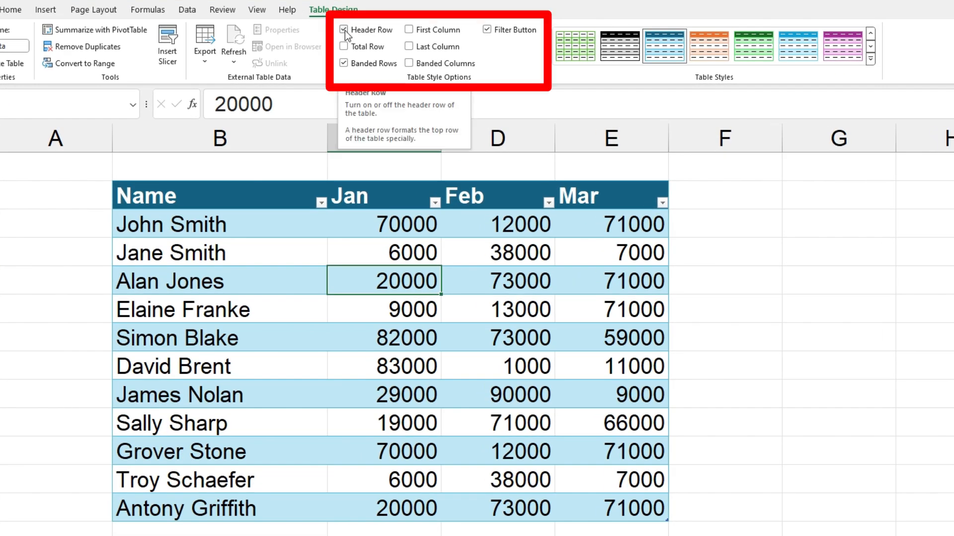
left_click(344, 30)
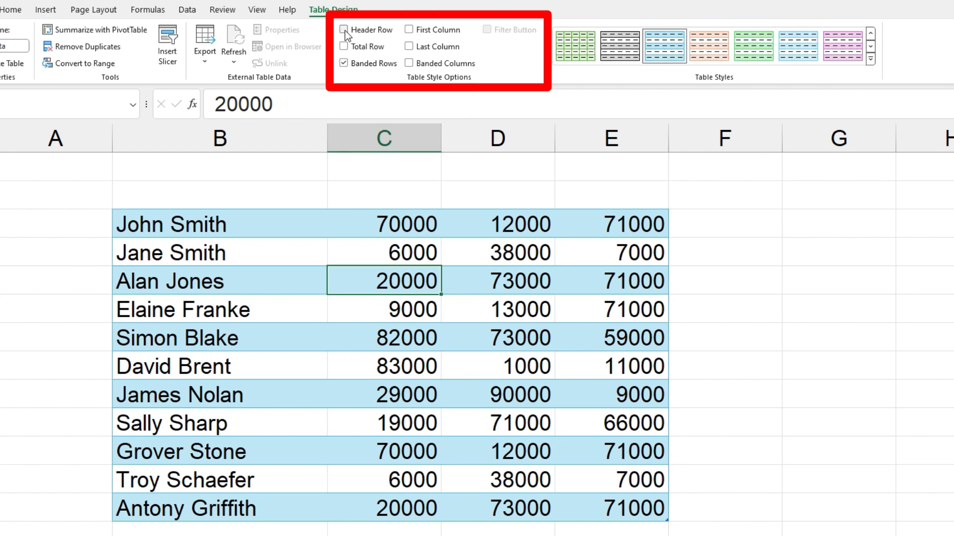
left_click(343, 30)
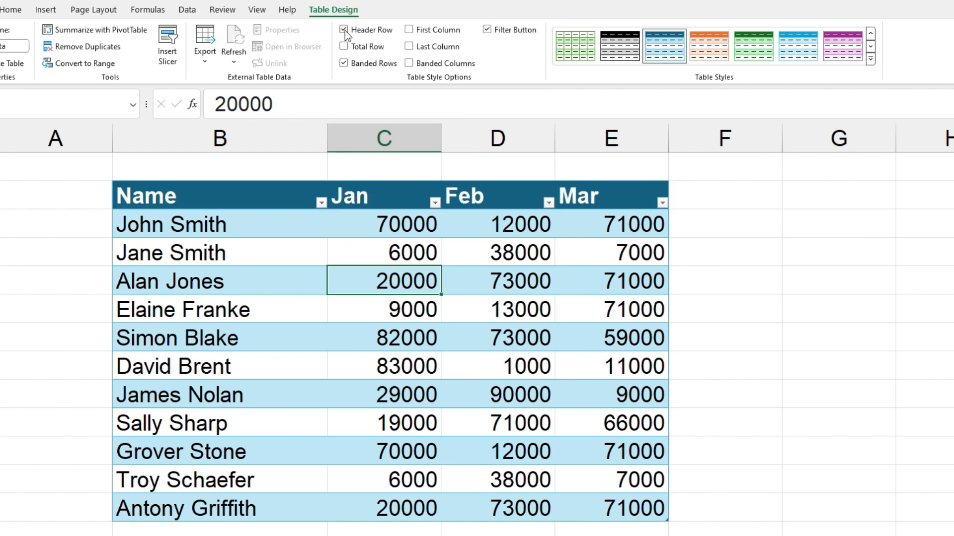
left_click(343, 29)
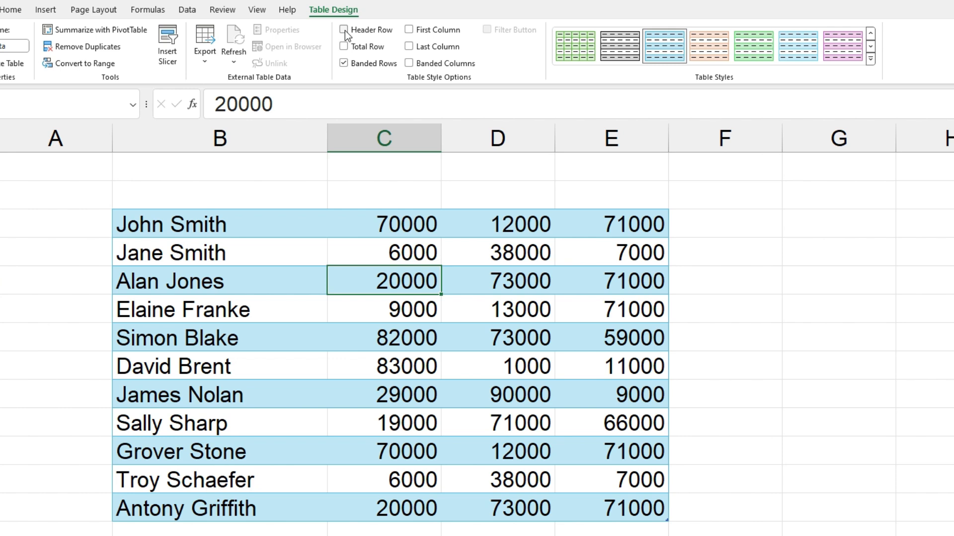
left_click(344, 31)
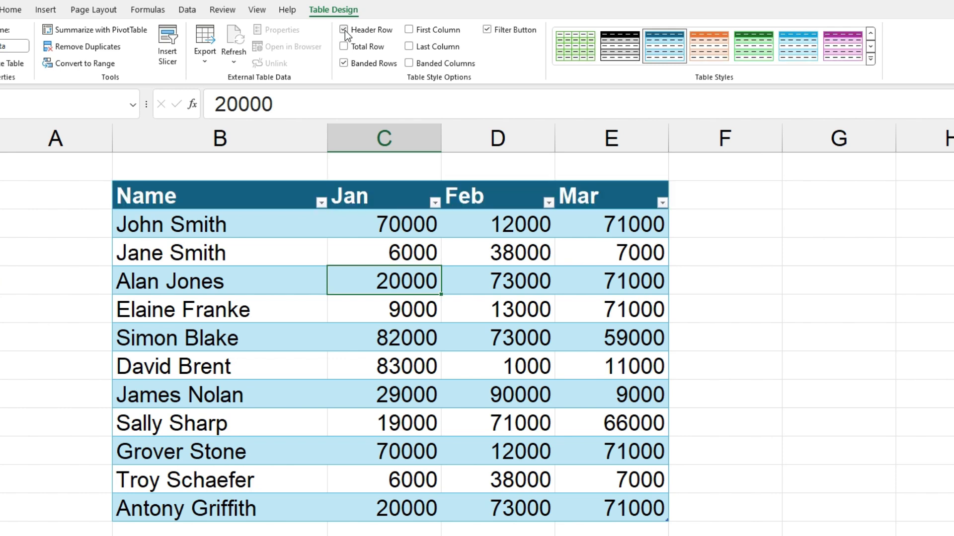
left_click(487, 30)
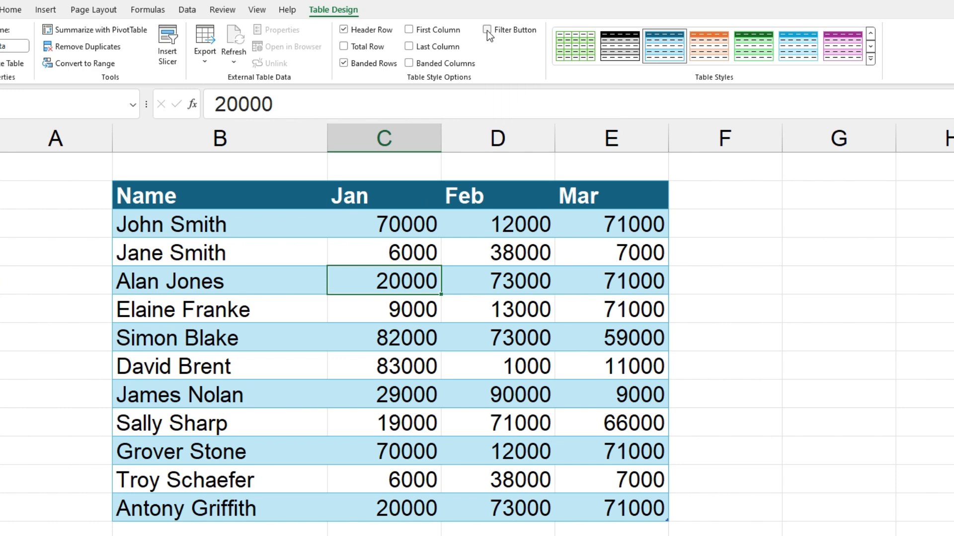
left_click(487, 30)
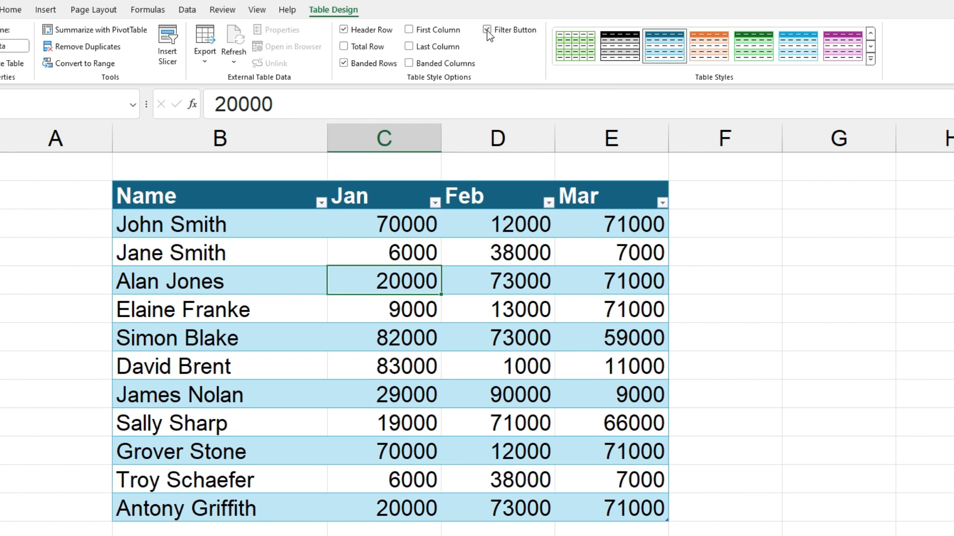
Step: Try the First Column emphasis on the names and switch it back off
left_click(408, 30)
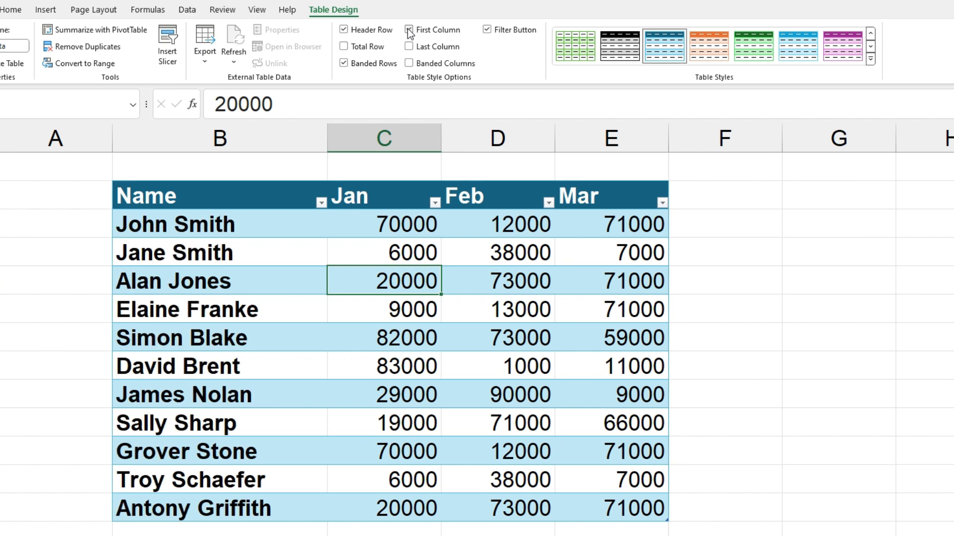
left_click(408, 30)
left_click(409, 30)
left_click(409, 30)
Step: Try the Last Column emphasis on the Mar figures and switch it back off
left_click(410, 47)
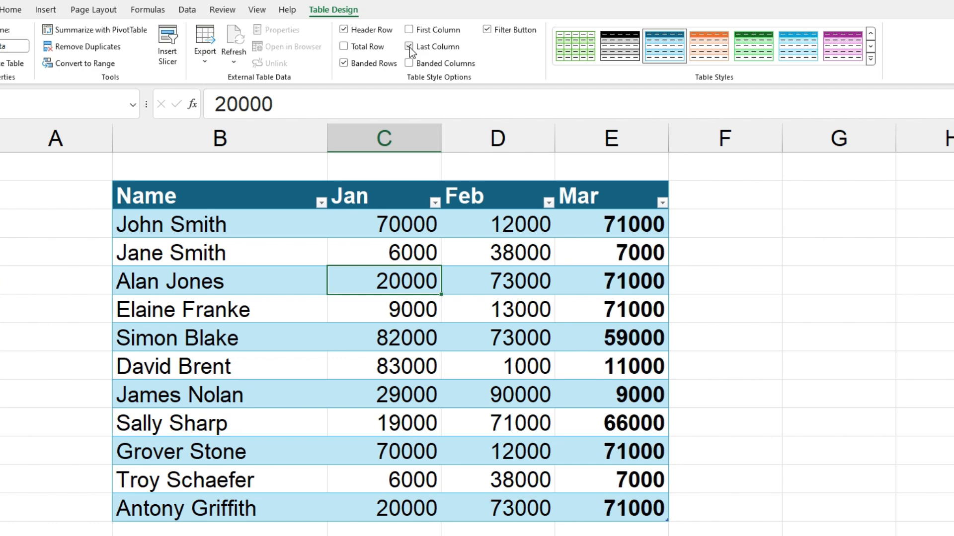
left_click(409, 46)
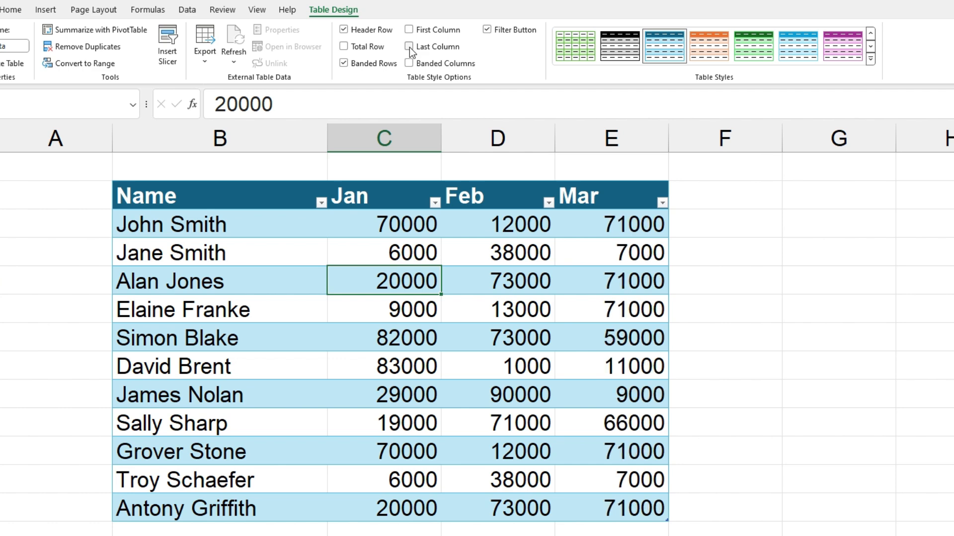
left_click(410, 46)
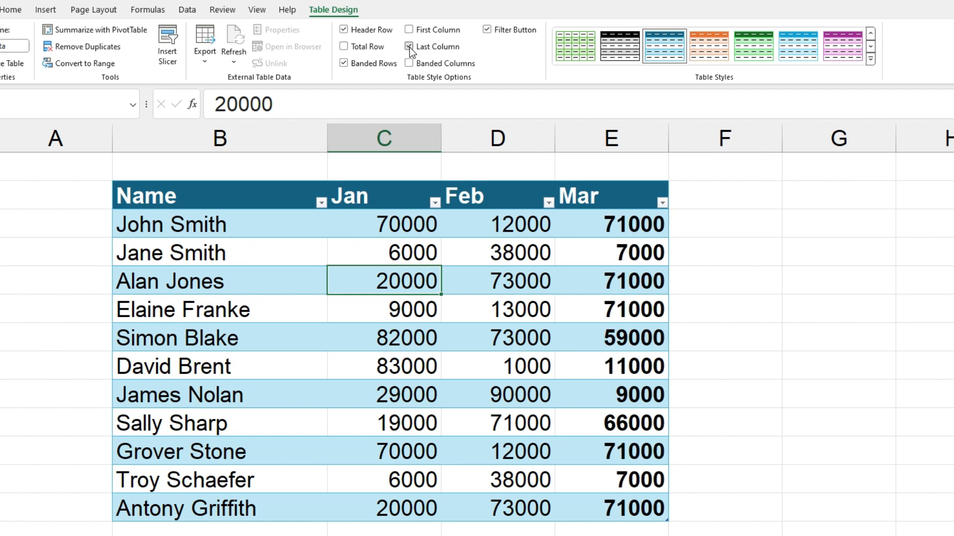
left_click(410, 46)
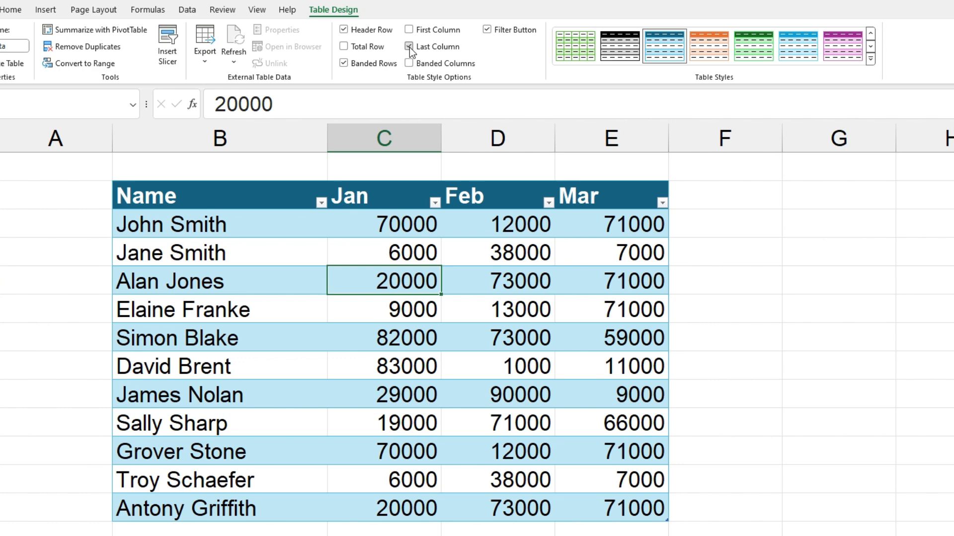
left_click(409, 47)
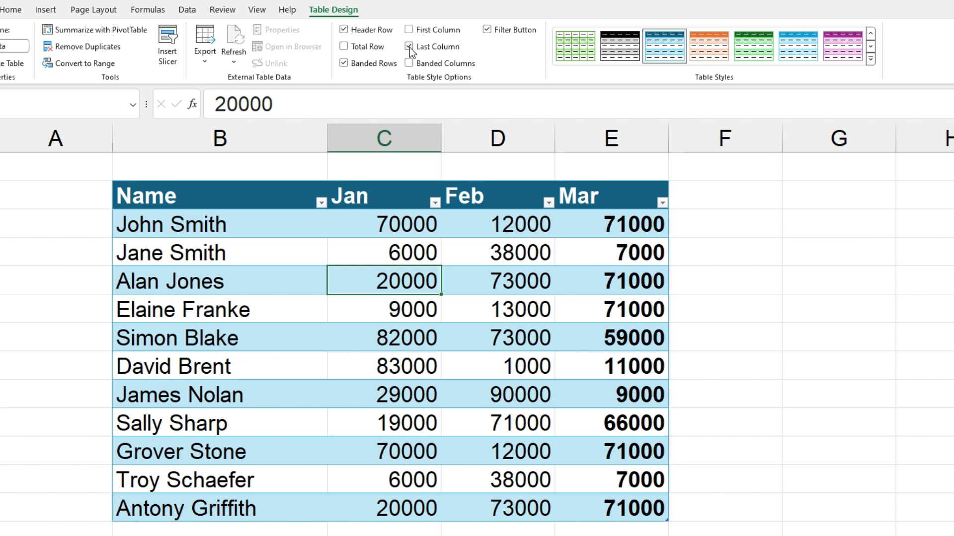
left_click(409, 47)
left_click(409, 47)
left_click(409, 47)
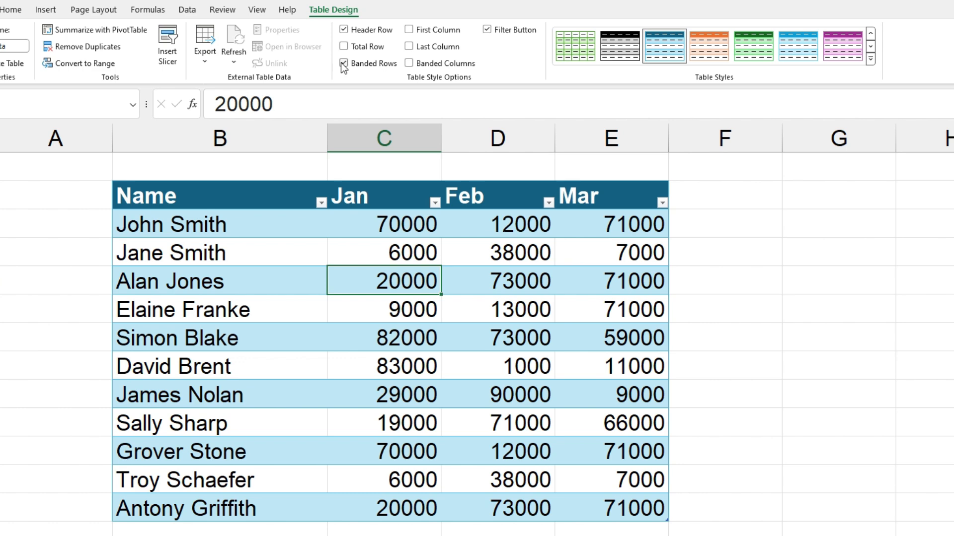
Step: Try banded columns in place of banded rows on the table and return to banded rows only
left_click(343, 64)
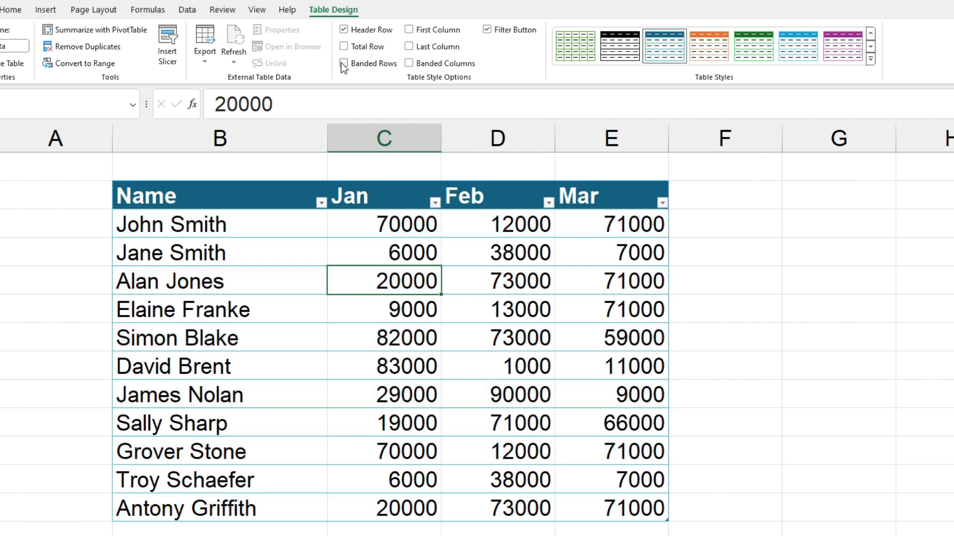
left_click(343, 64)
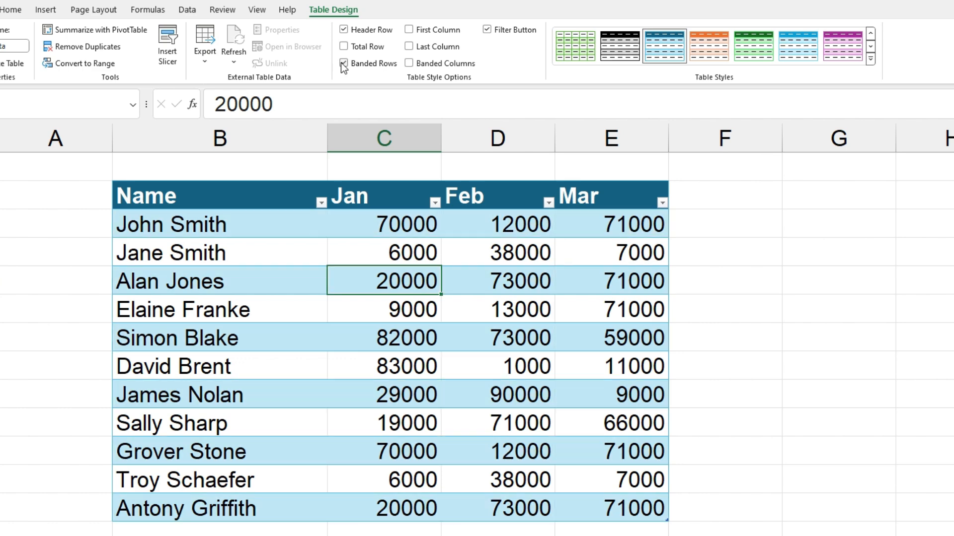
left_click(343, 64)
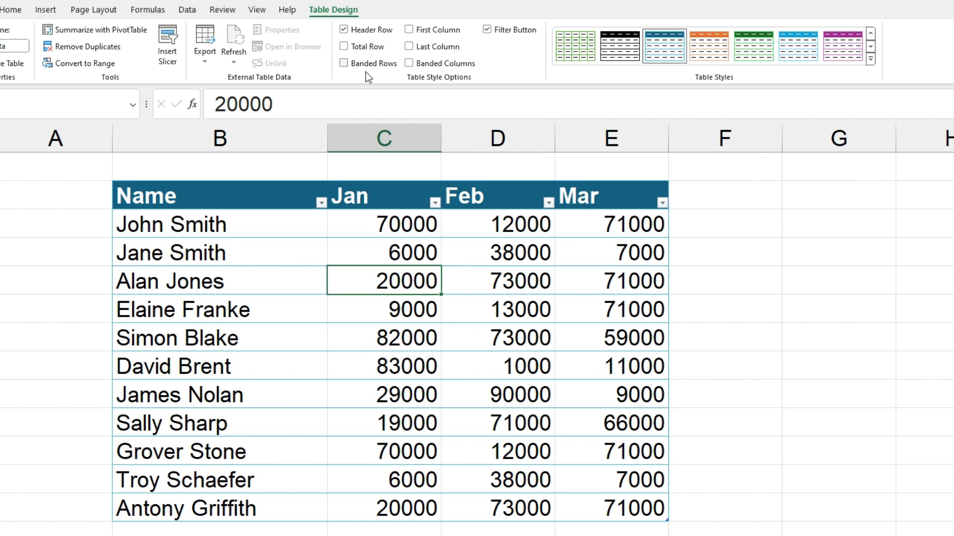
left_click(408, 63)
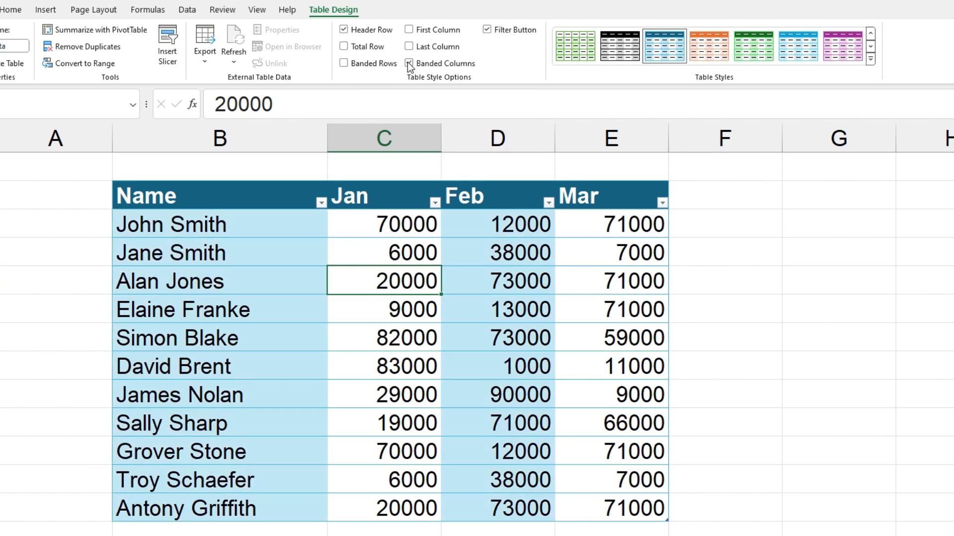
left_click(408, 63)
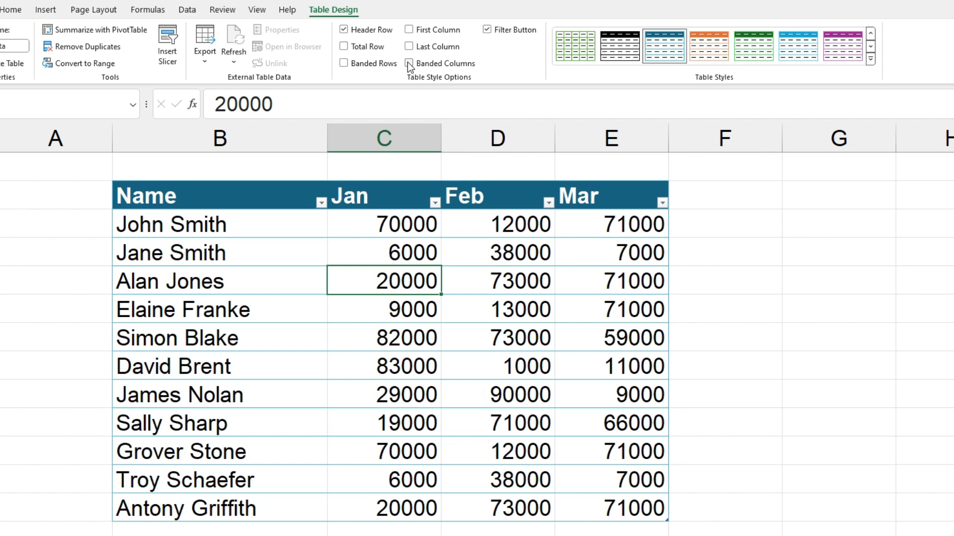
left_click(408, 63)
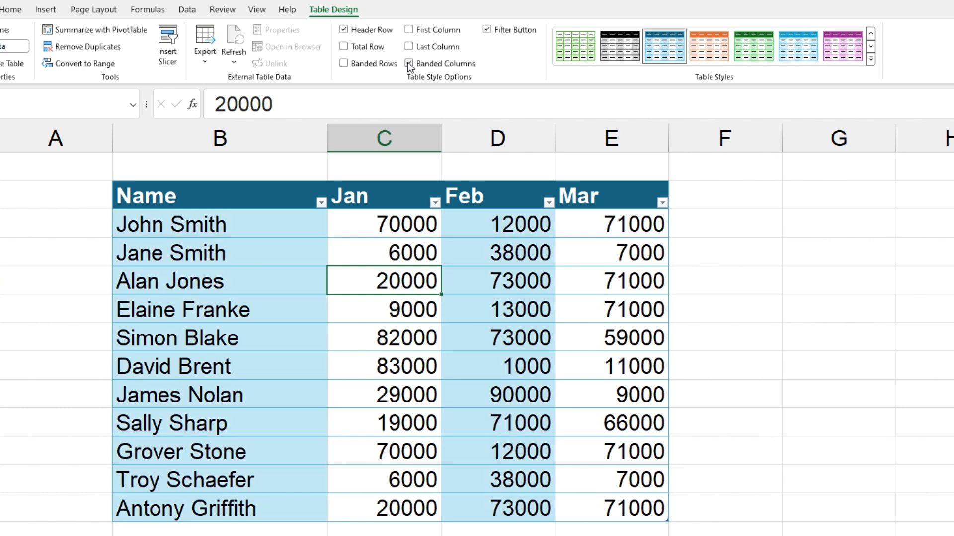
left_click(347, 64)
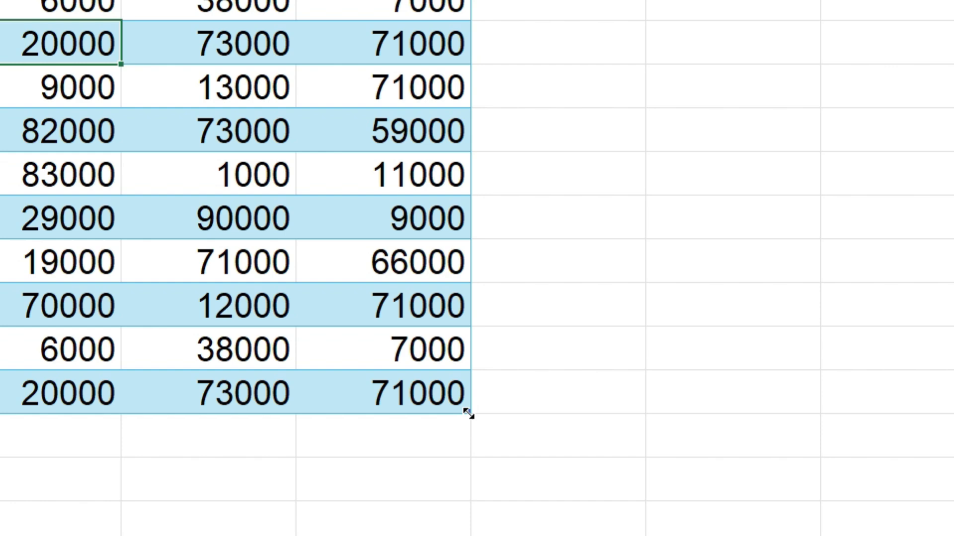
Step: Extend the table by one column into column F, keeping its last row unchanged
left_click_drag(469, 414, 599, 413)
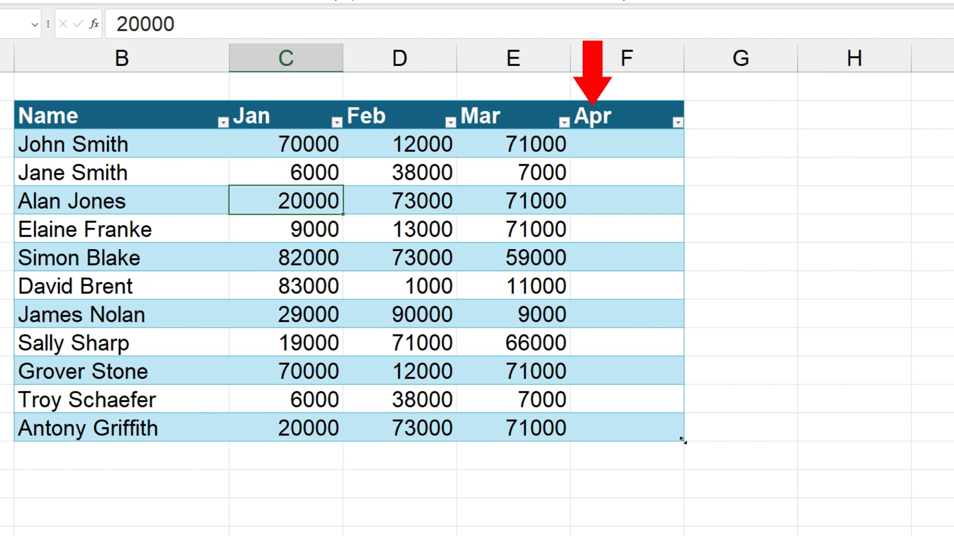
Step: Try extending the table by two empty rows, and shrink it back to end at the Mar column and row 13
left_click_drag(683, 440, 681, 491)
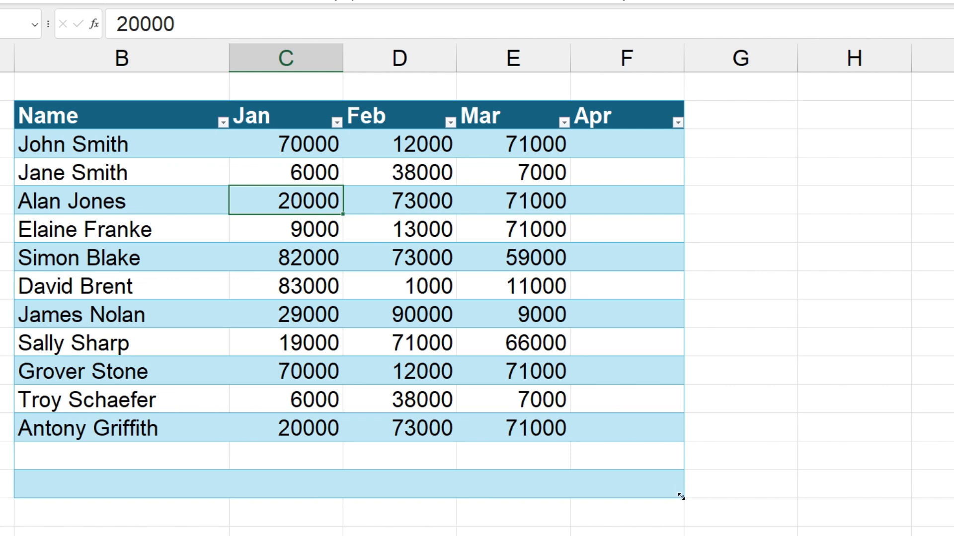
left_click_drag(680, 497, 560, 439)
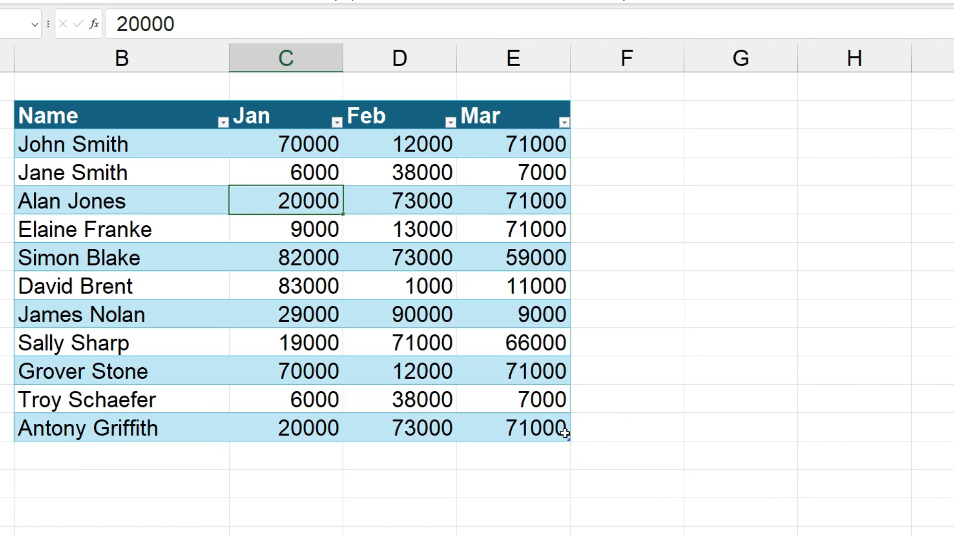
Step: Try adding a column to the table by entering the header Apr beside Mar, and undo the addition
left_click(602, 115)
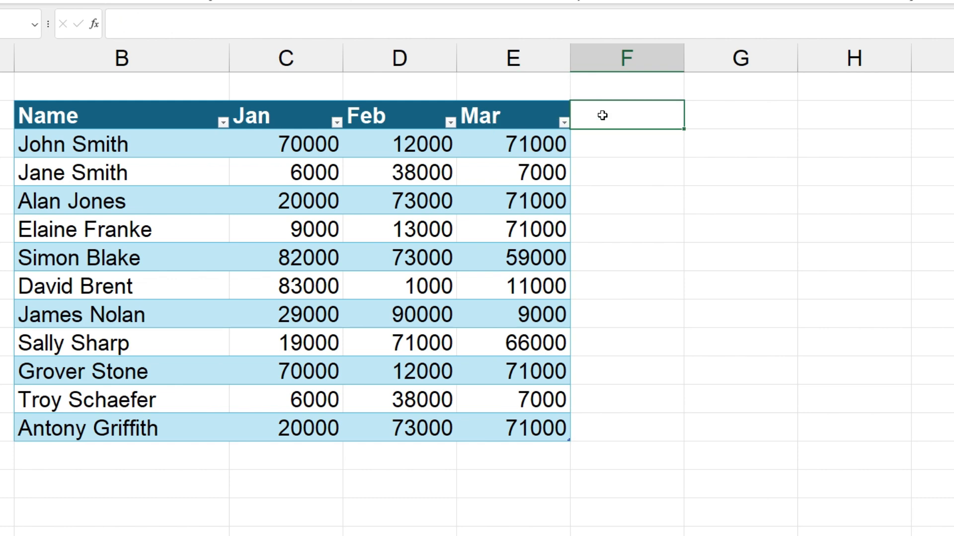
type("Apr")
key("Return")
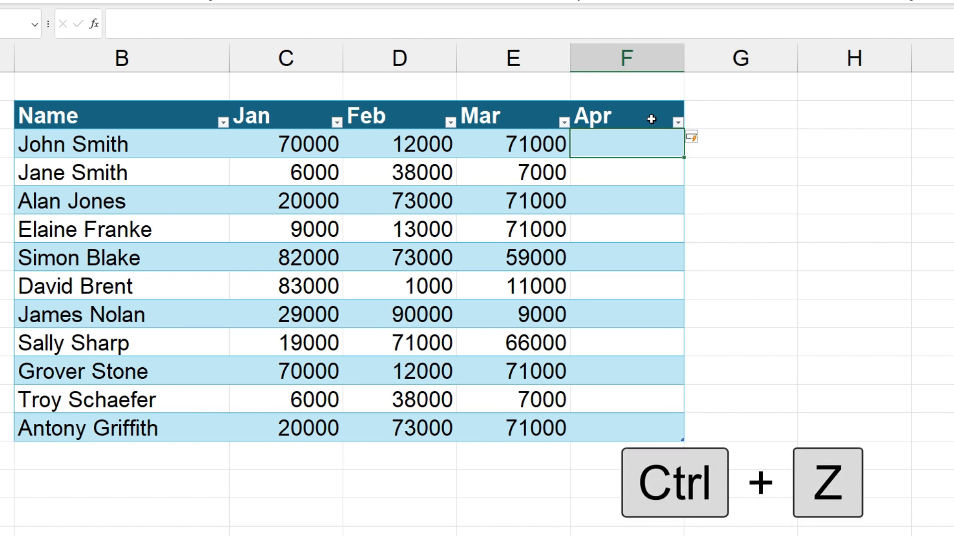
key("ctrl+z")
key("ctrl+z")
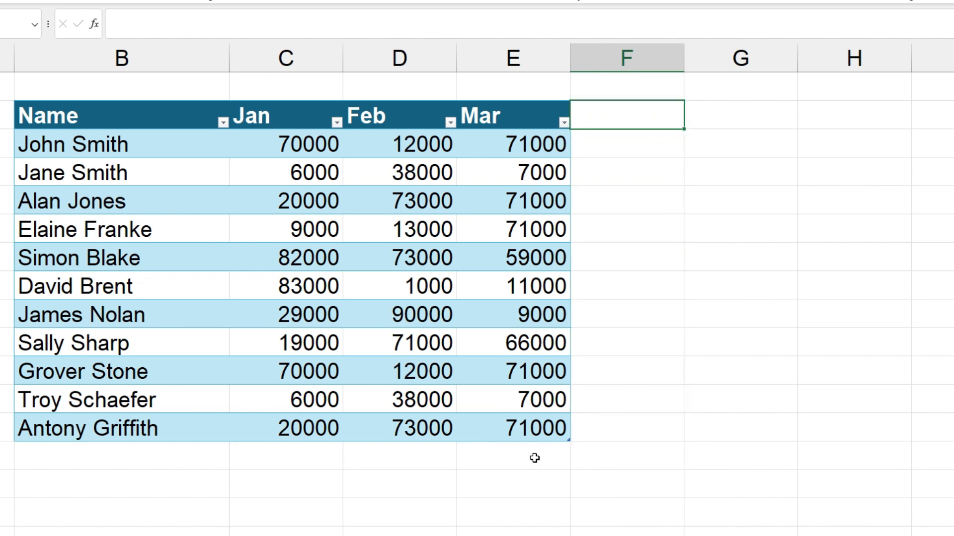
Step: Add a record directly below the table's last row with the person's full name, Jan 10000, Feb 8000 and Mar 20000
left_click(114, 461)
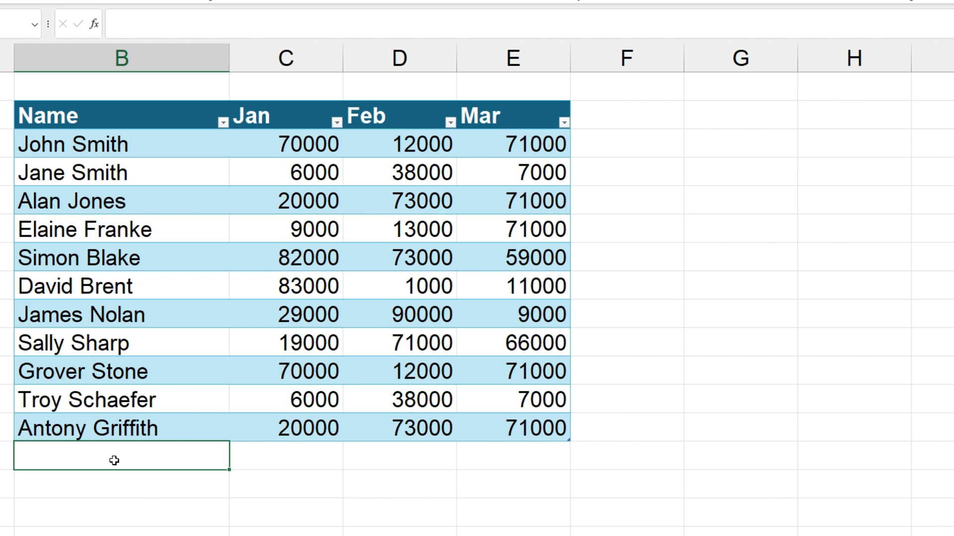
type("Brett Jones")
key("Return")
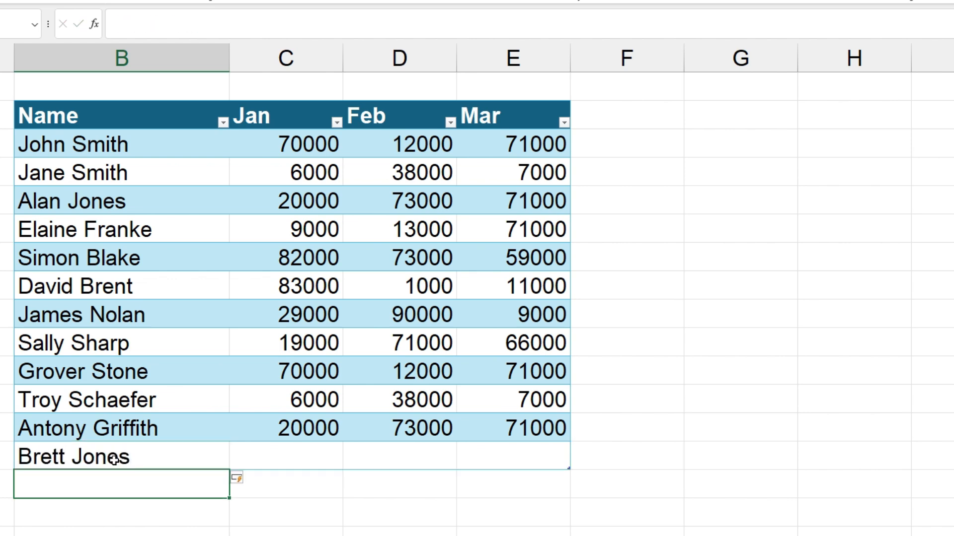
left_click(707, 484)
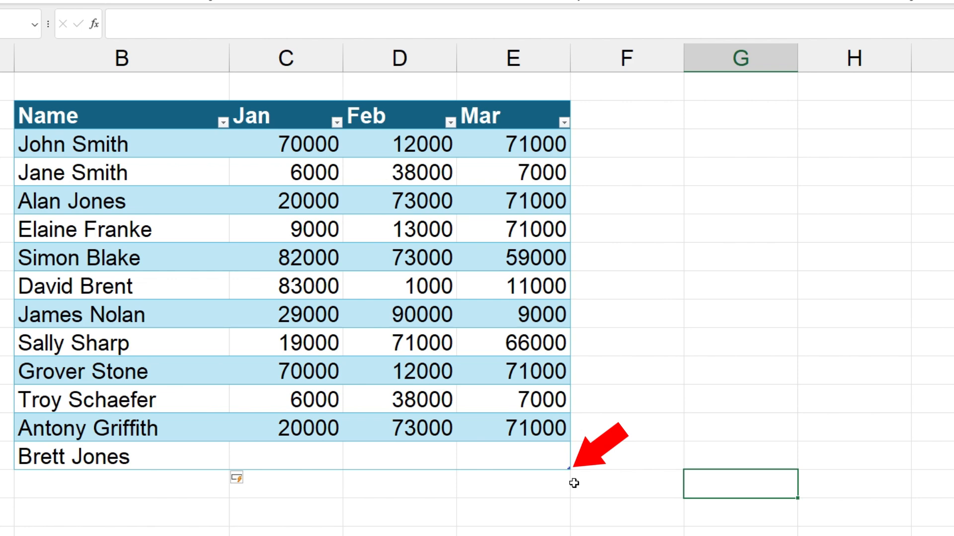
left_click(324, 455)
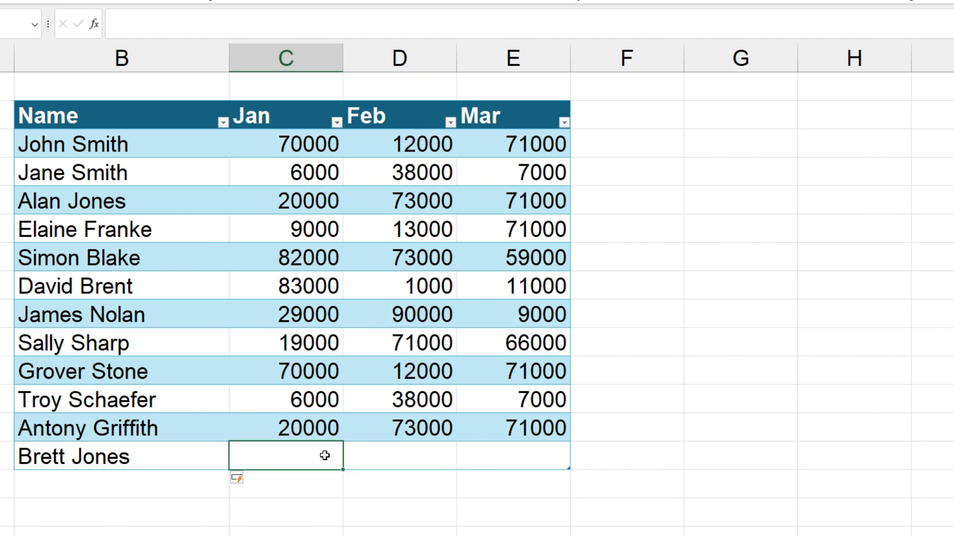
type("10000")
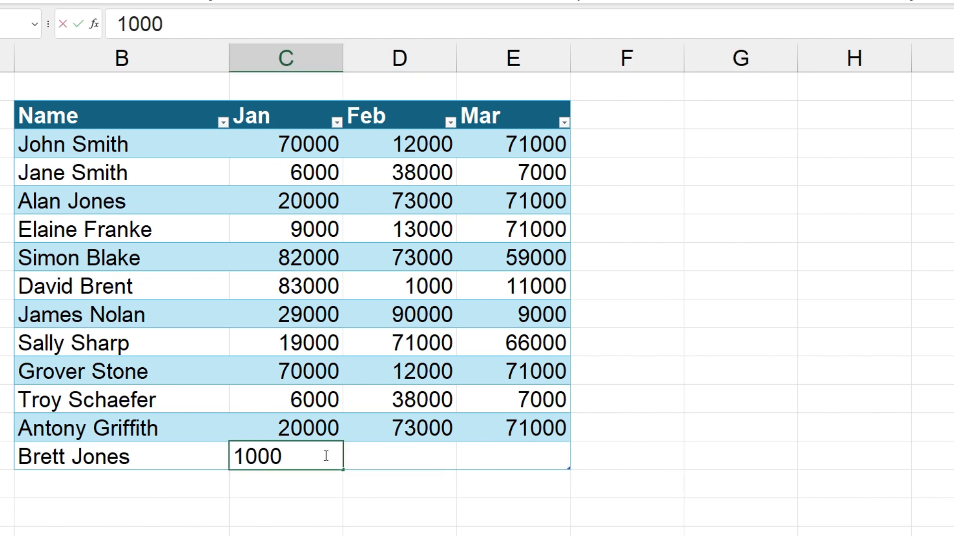
key("Tab")
type("8000")
key("Tab")
type("20000")
key("Tab")
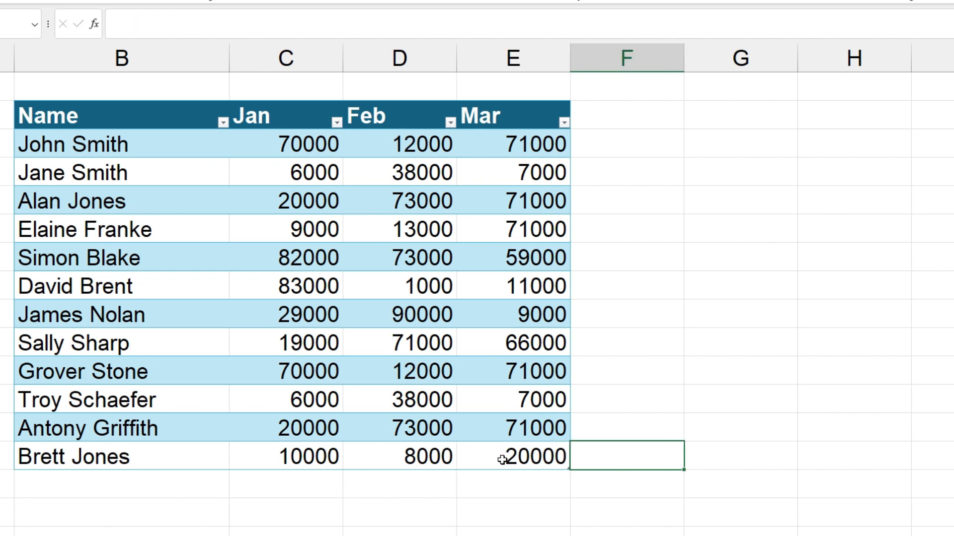
Step: Add another record below the table with the person's full name, Jan 80000, Feb 70000 and Mar 60000
left_click(198, 486)
type("Myra Smith")
key("Return")
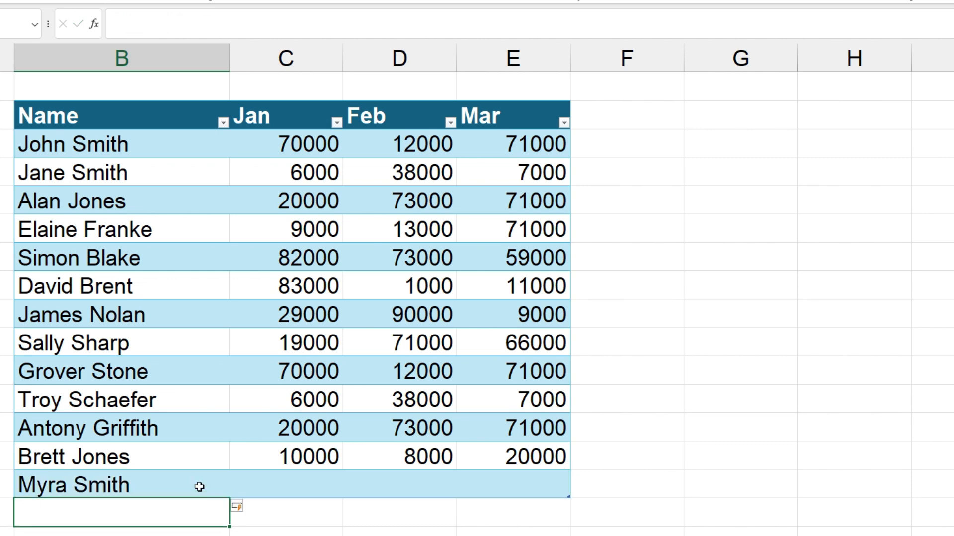
left_click(313, 485)
type("80000")
key("Tab")
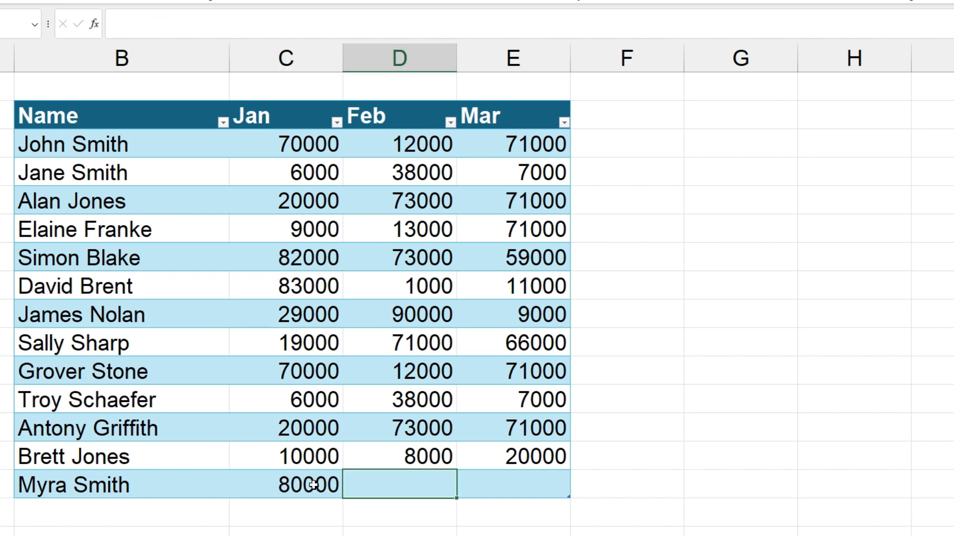
type("70000")
key("Tab")
type("60000")
key("Tab")
left_click(730, 358)
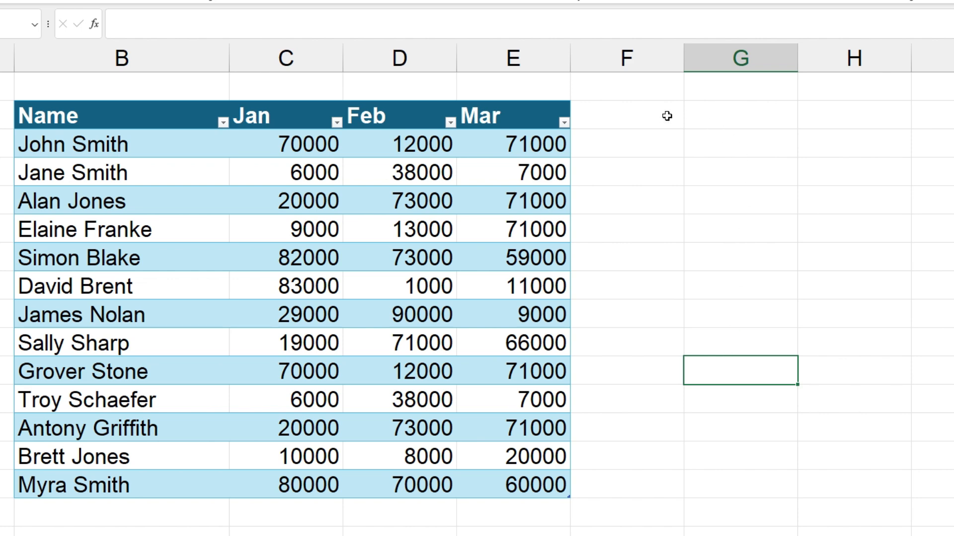
Step: Add a new table column beside Mar with the header Total
left_click(616, 116)
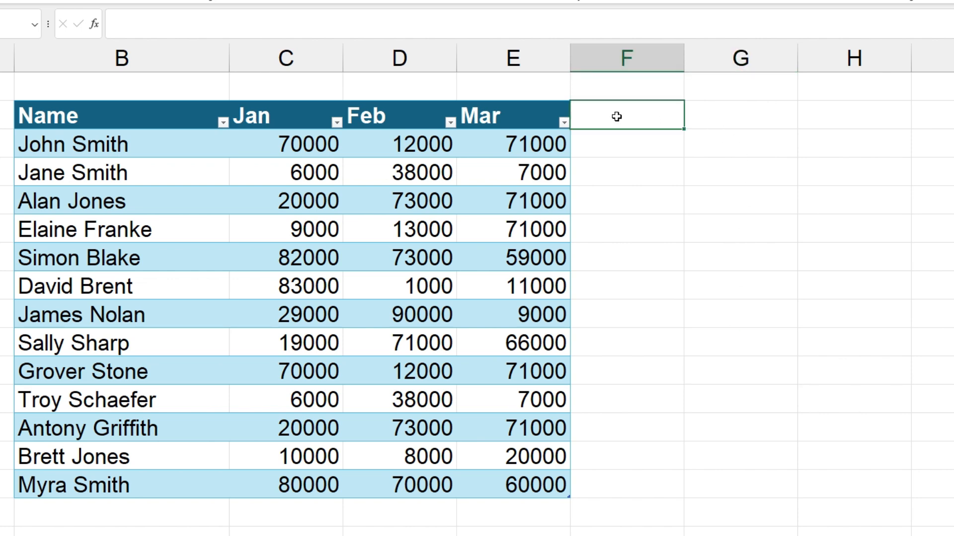
type("Total")
key("Return")
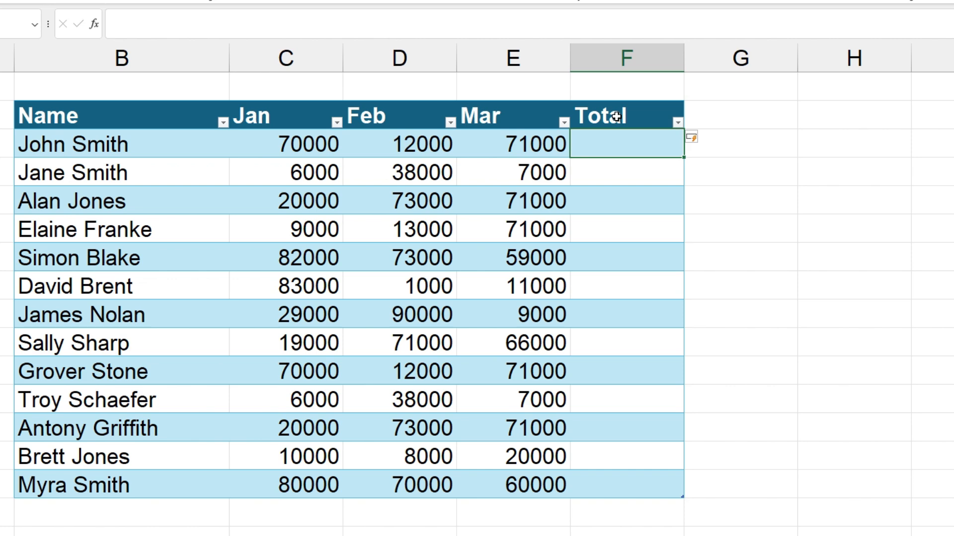
left_click(745, 190)
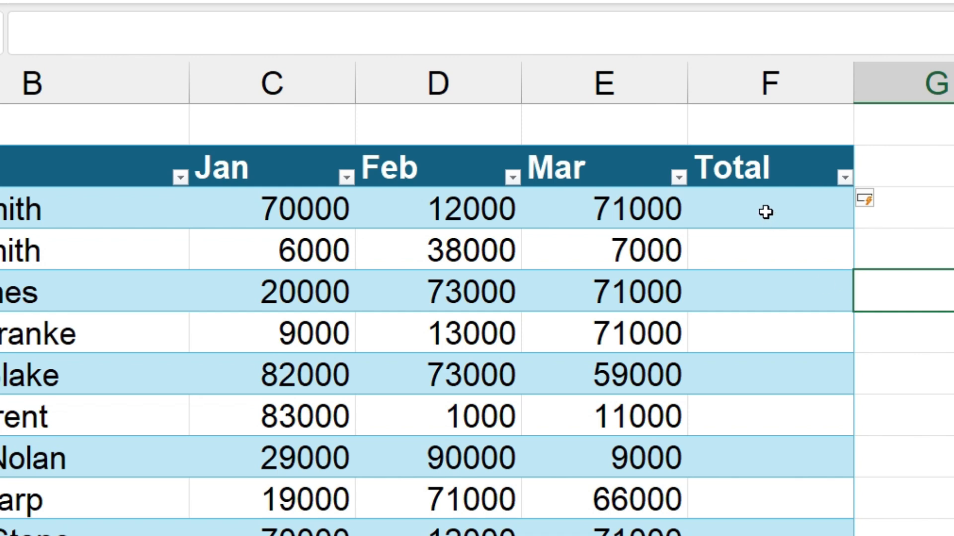
Step: Fill the Total column with the formula =SUM(Sales_Data[@[Jan]:[Mar]]), entered in its first data row
left_click(765, 212)
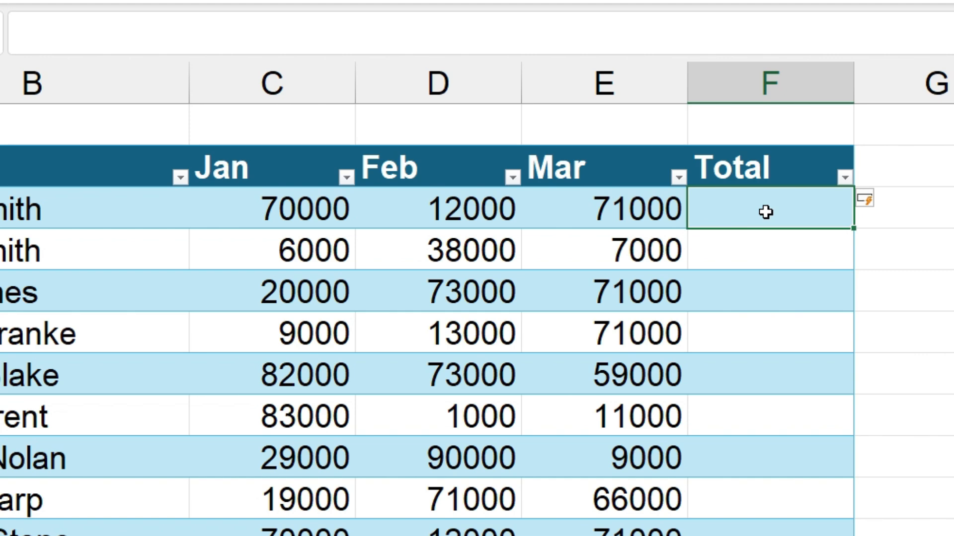
type("=sum(")
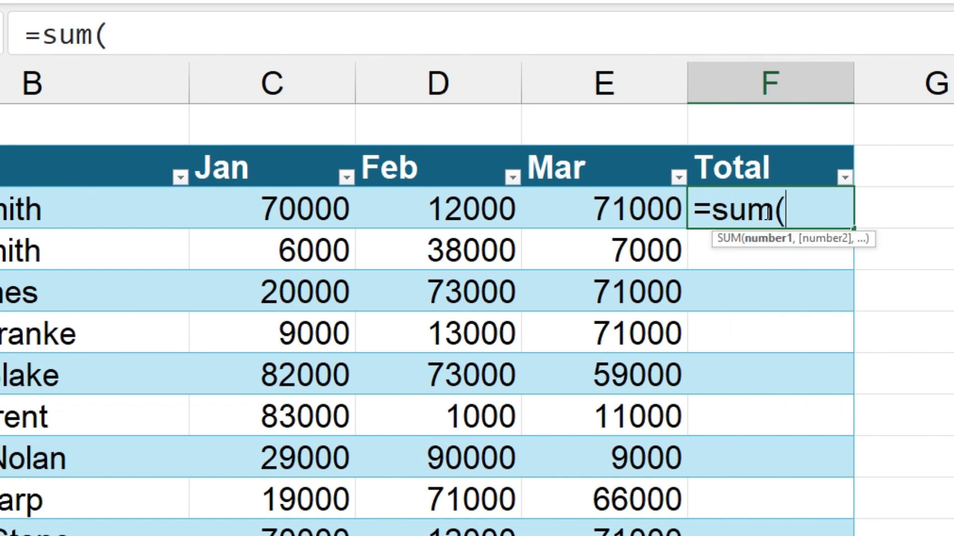
left_click_drag(587, 211, 314, 212)
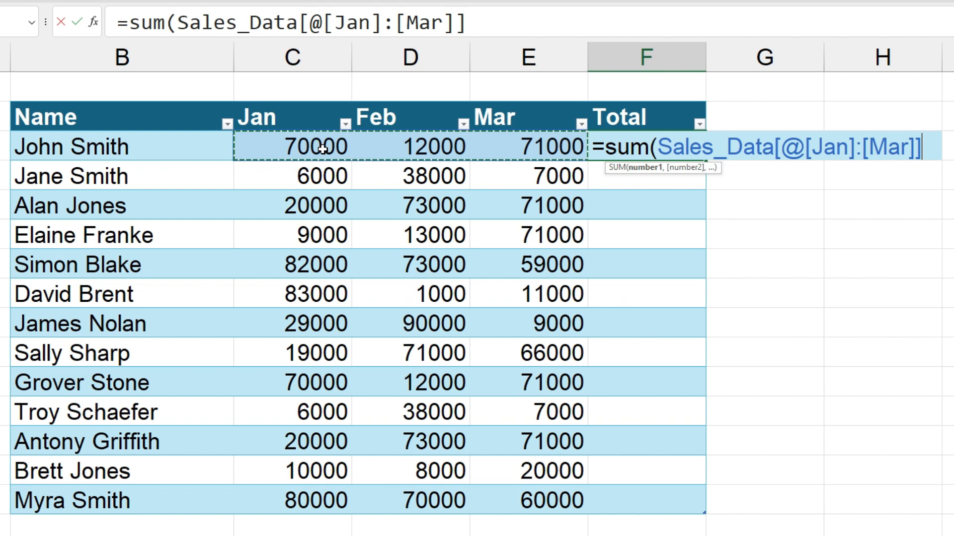
type(")")
key("Return")
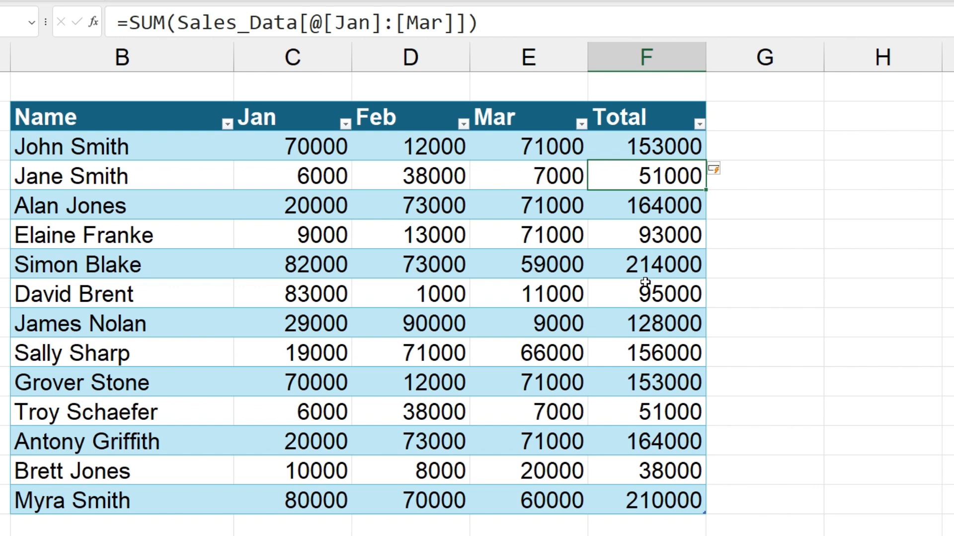
Step: Examine the formulas in several Total column cells and compare the one in row 5 with its Jan to Mar figures
left_click(661, 204)
left_click(658, 241)
left_click(659, 261)
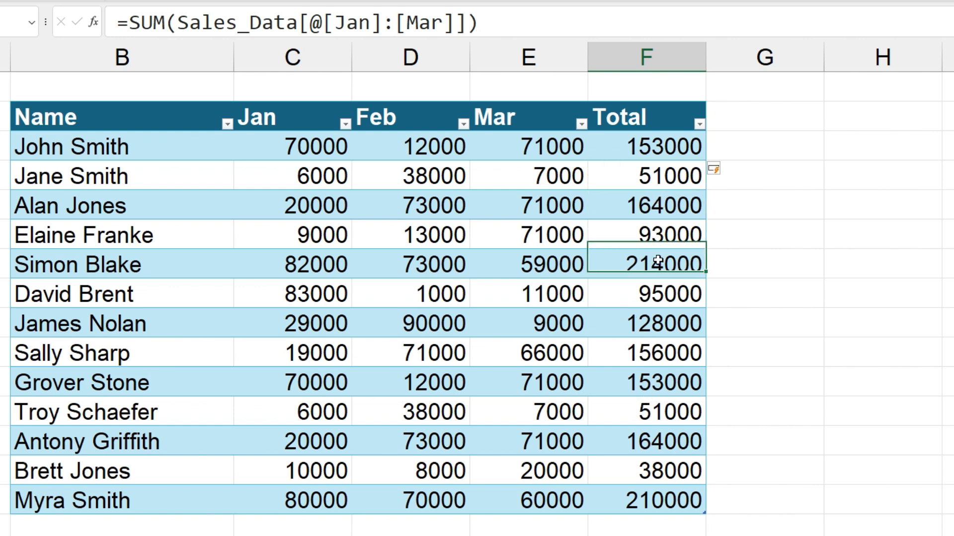
left_click(660, 290)
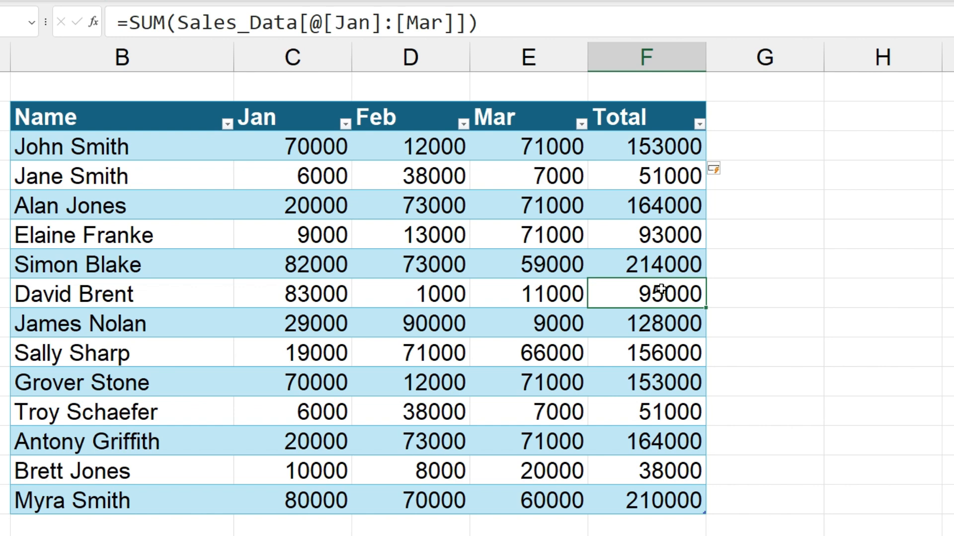
left_click(664, 258)
left_click(660, 230)
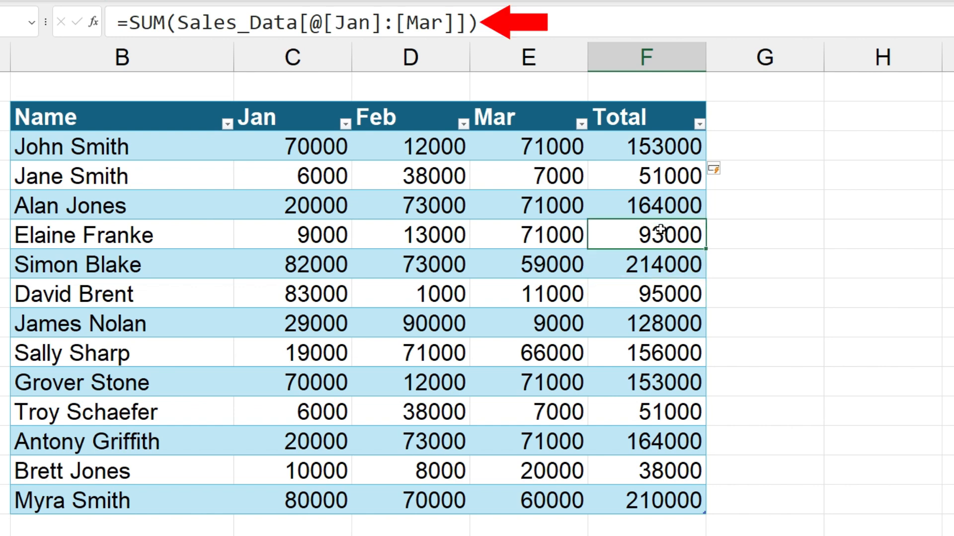
left_click(658, 203)
left_click(661, 182)
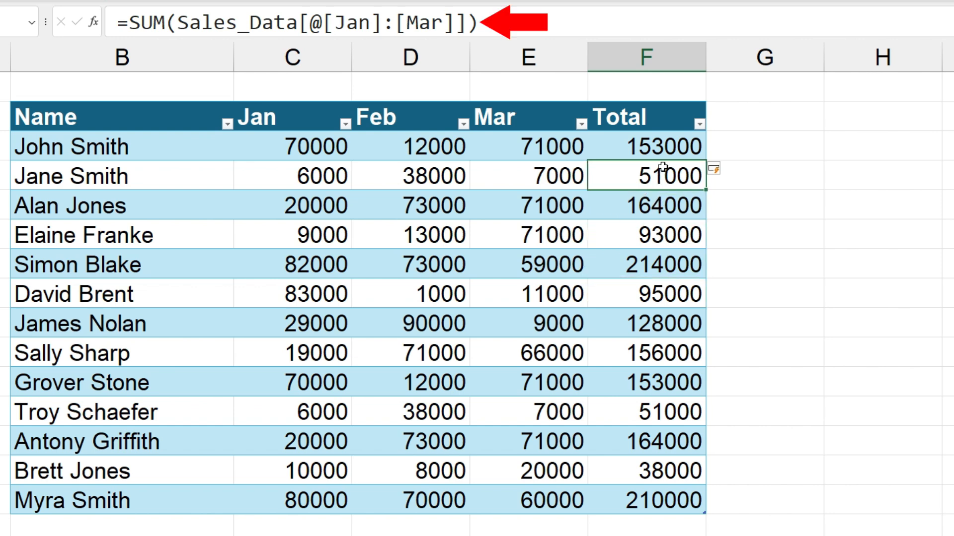
left_click(664, 148)
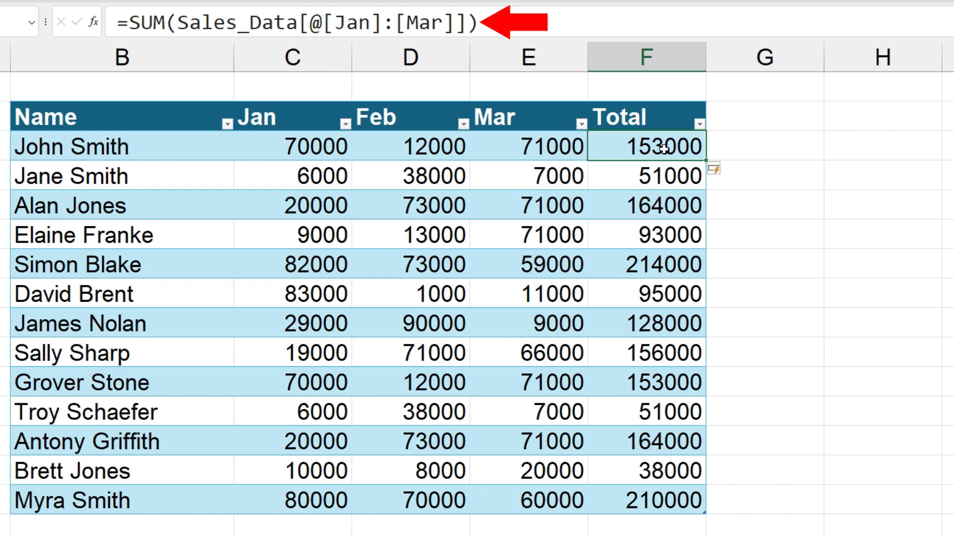
left_click(621, 169)
left_click(620, 196)
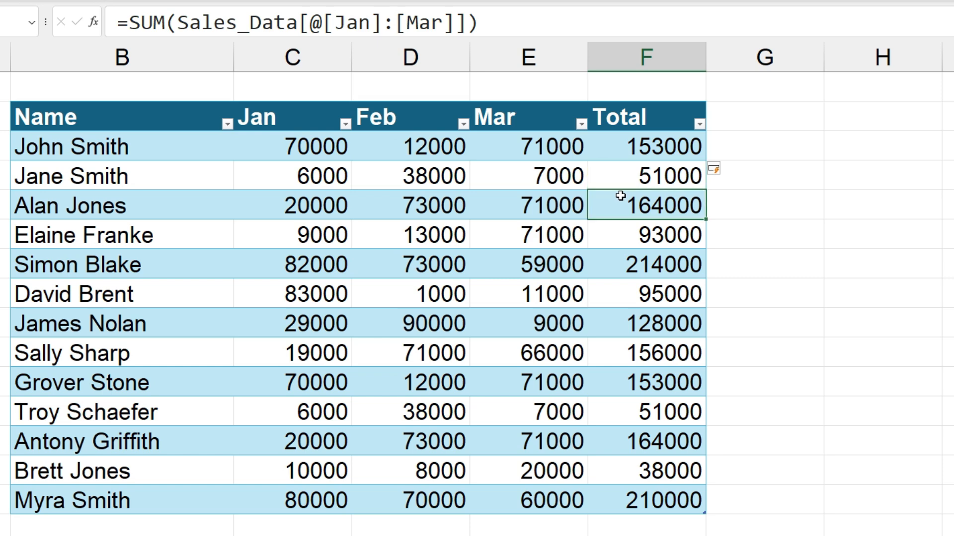
left_click(323, 203)
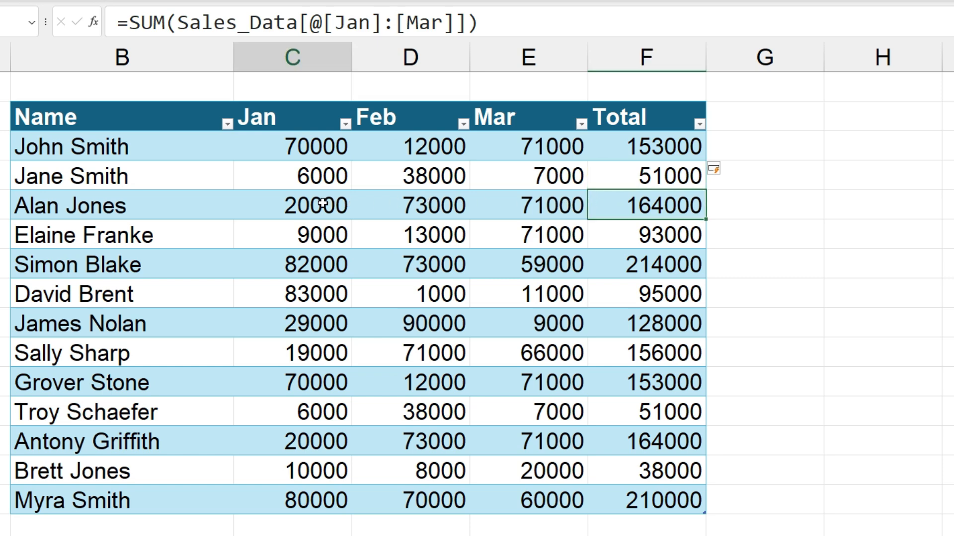
left_click_drag(323, 203, 526, 210)
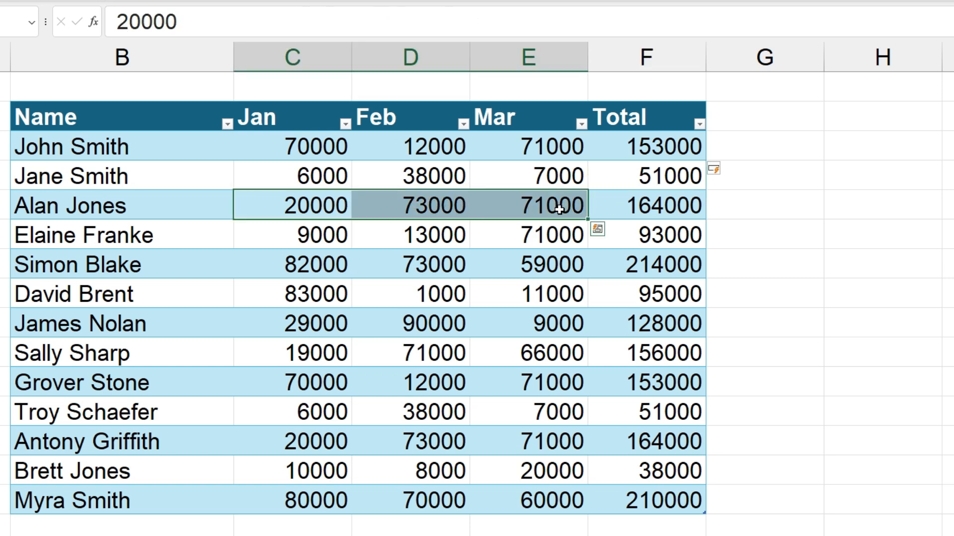
left_click(651, 206)
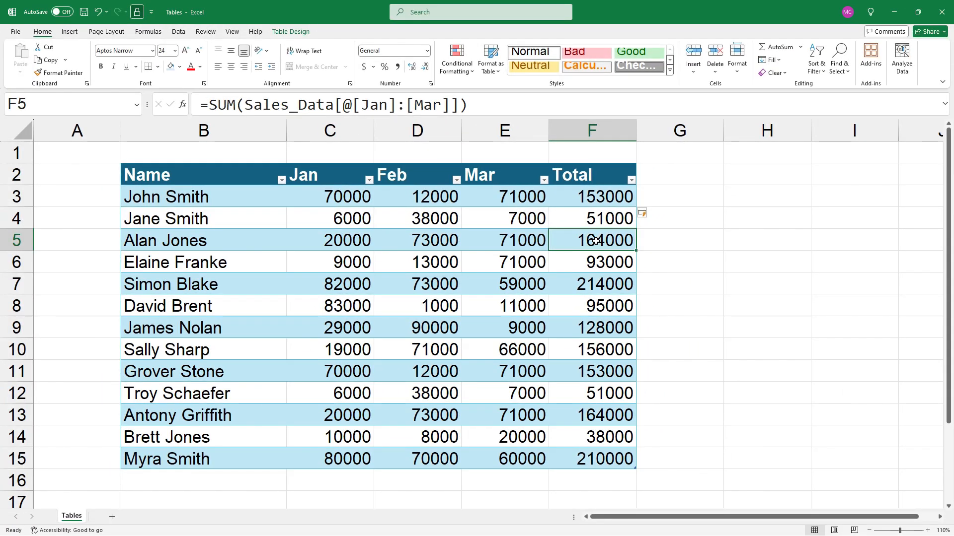
Step: Emphasise the table's last column and add a total row with the Last Column and Total Row style options
left_click(290, 32)
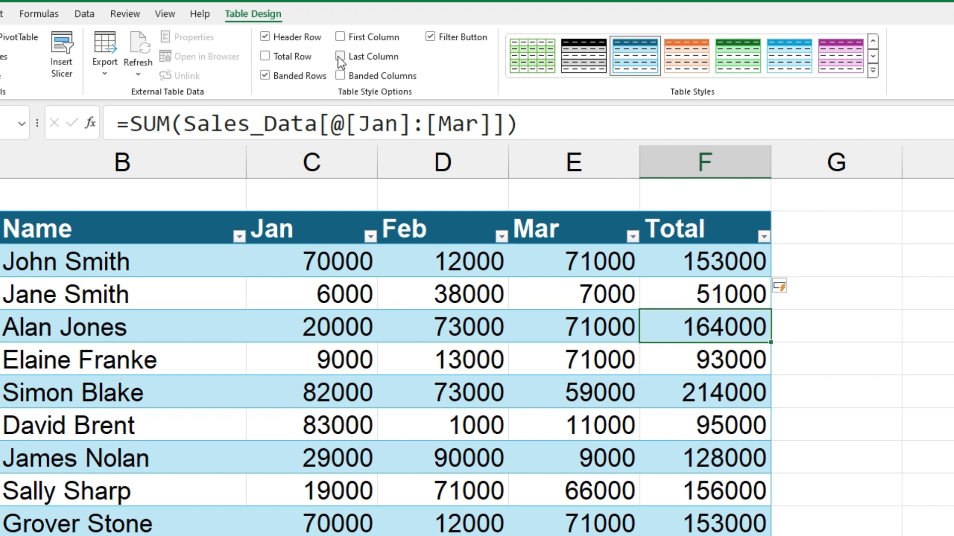
left_click(339, 56)
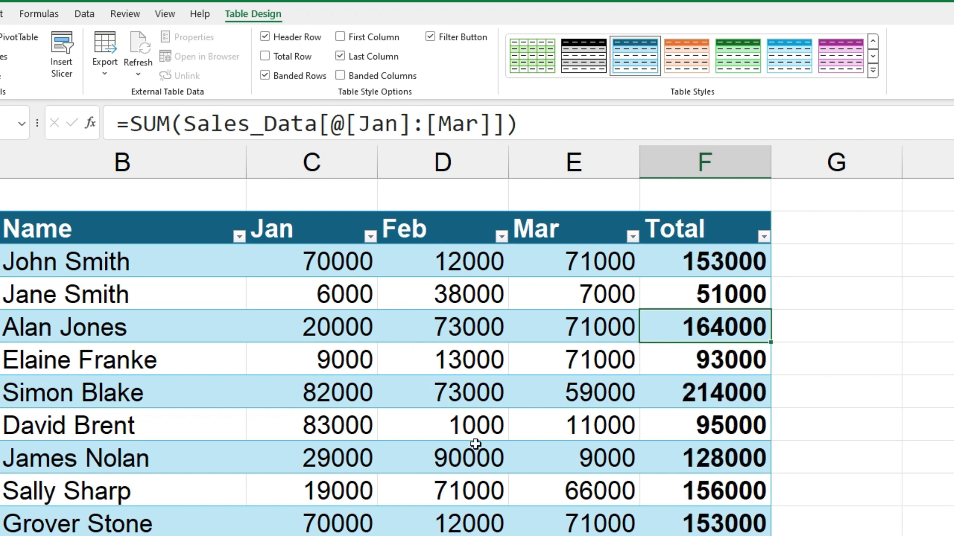
left_click(265, 56)
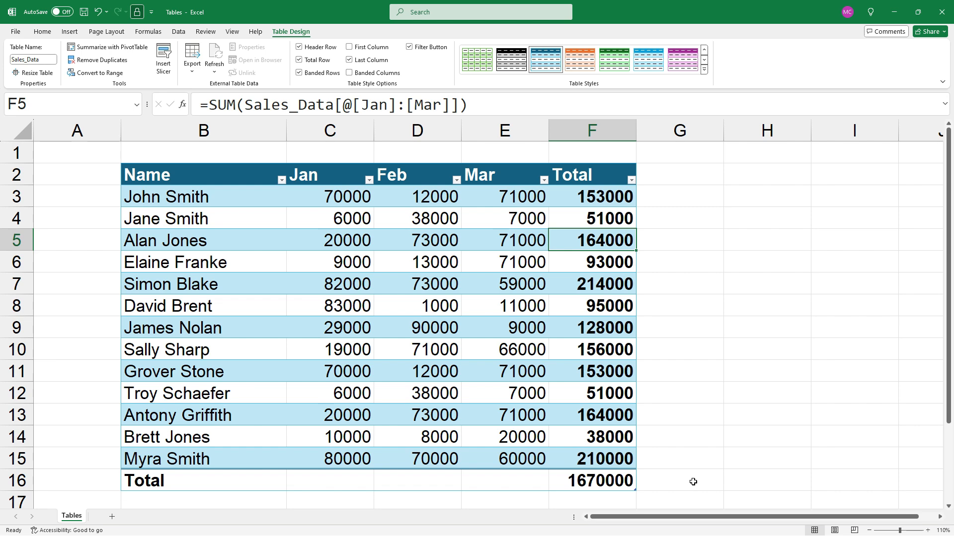
Step: Choose Sum as the summary function for the Total column's cell in the total row
left_click(619, 479)
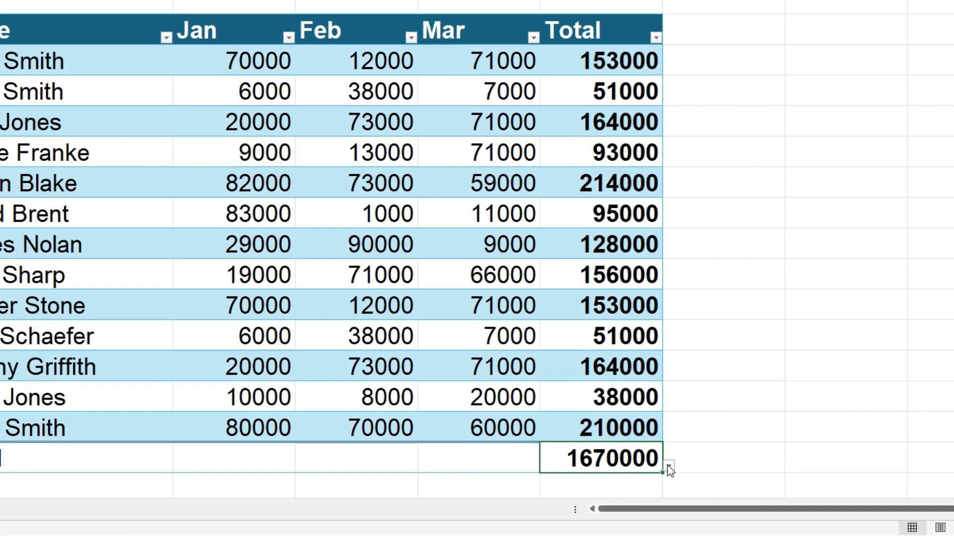
left_click(641, 486)
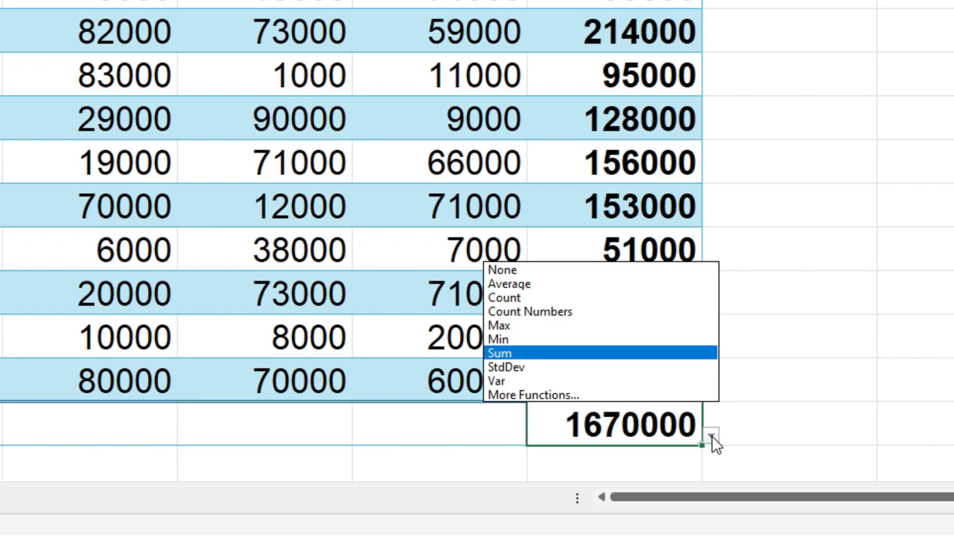
left_click(636, 353)
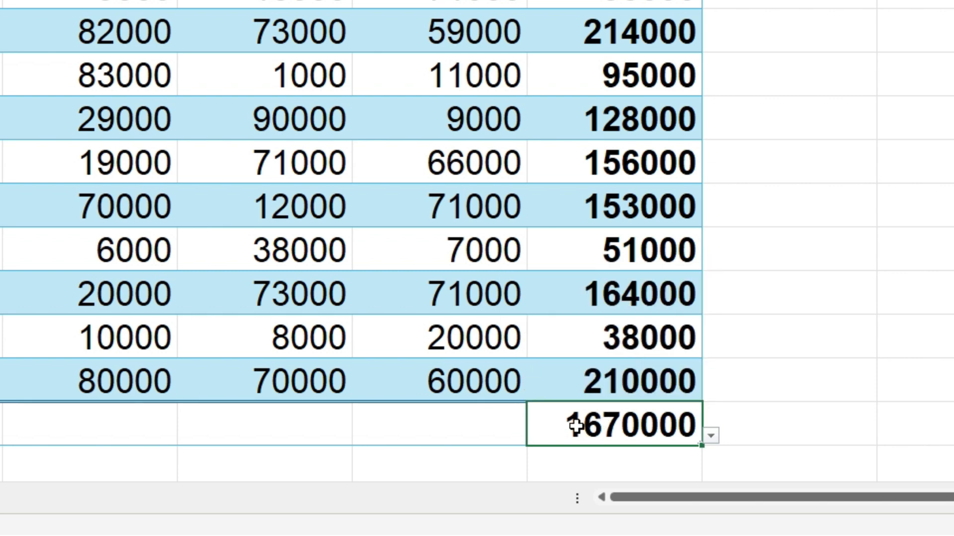
Step: Copy the Total column's total-row formula into the Mar total cell, set its function to Count, and inspect the formula
key("ctrl+c")
left_click(476, 423)
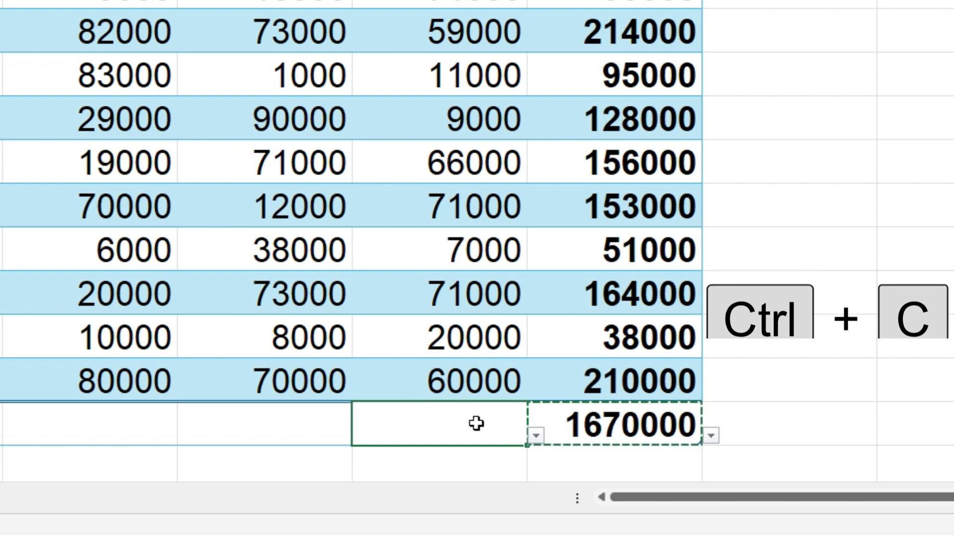
key("ctrl+v")
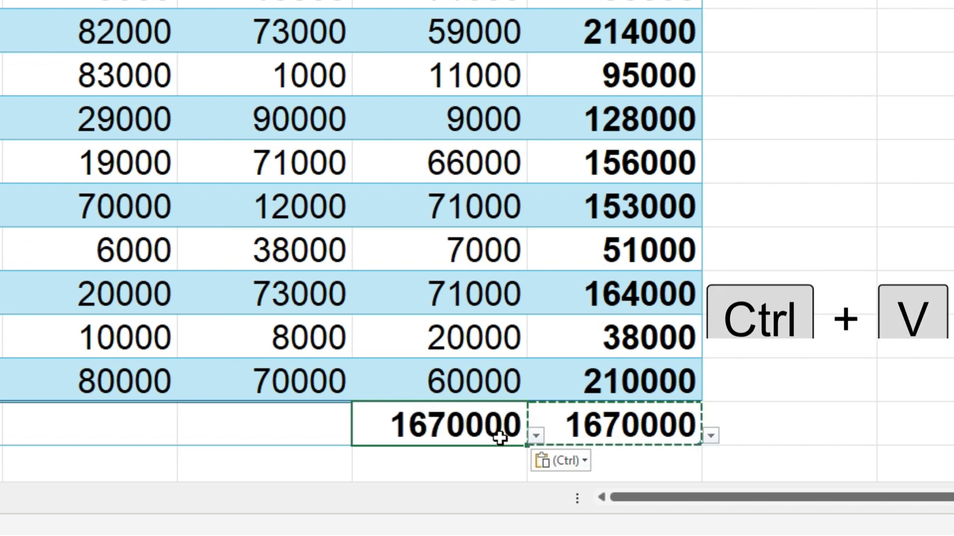
left_click(537, 435)
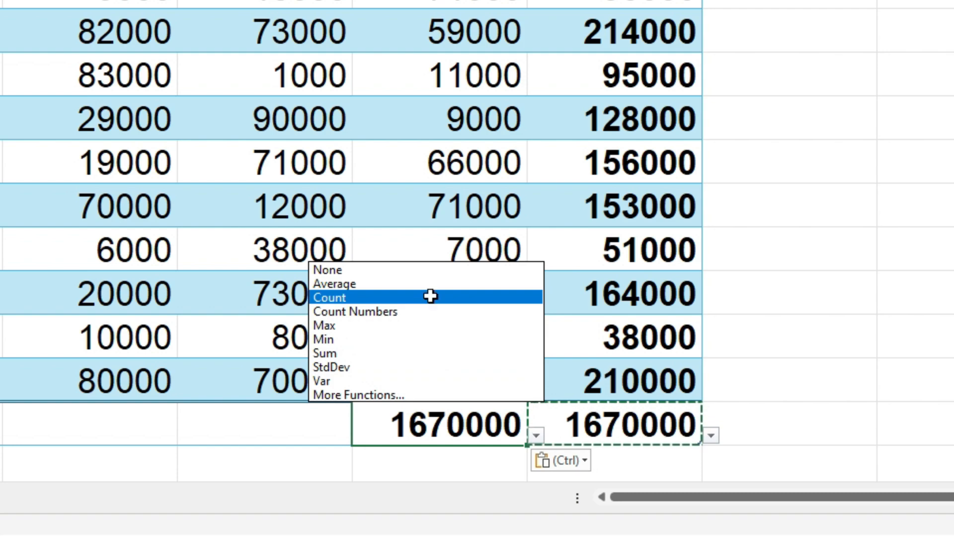
left_click(430, 297)
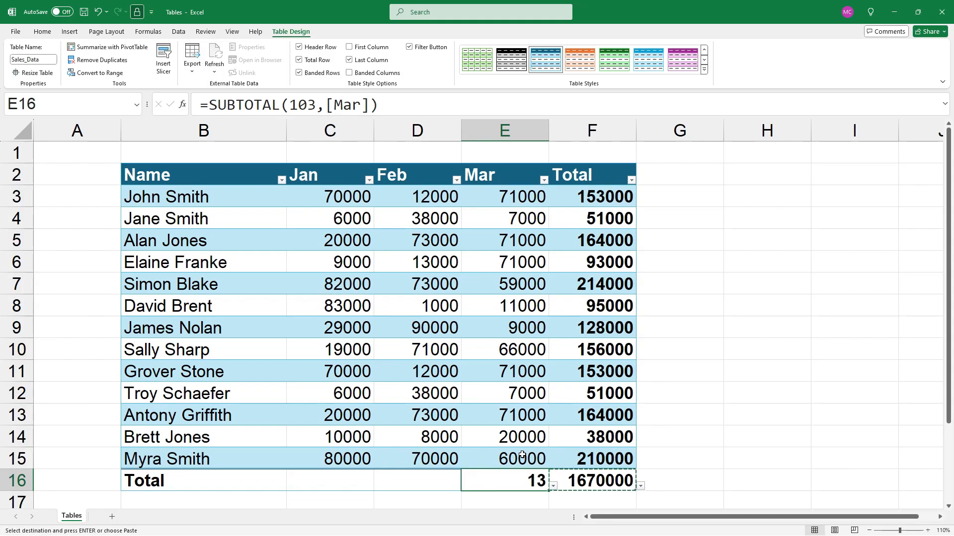
left_click(406, 101)
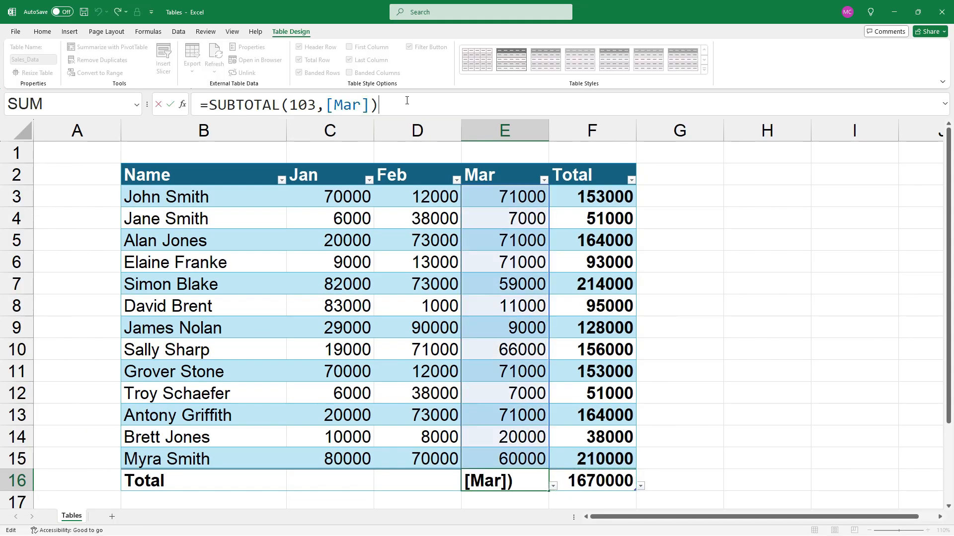
key("Escape")
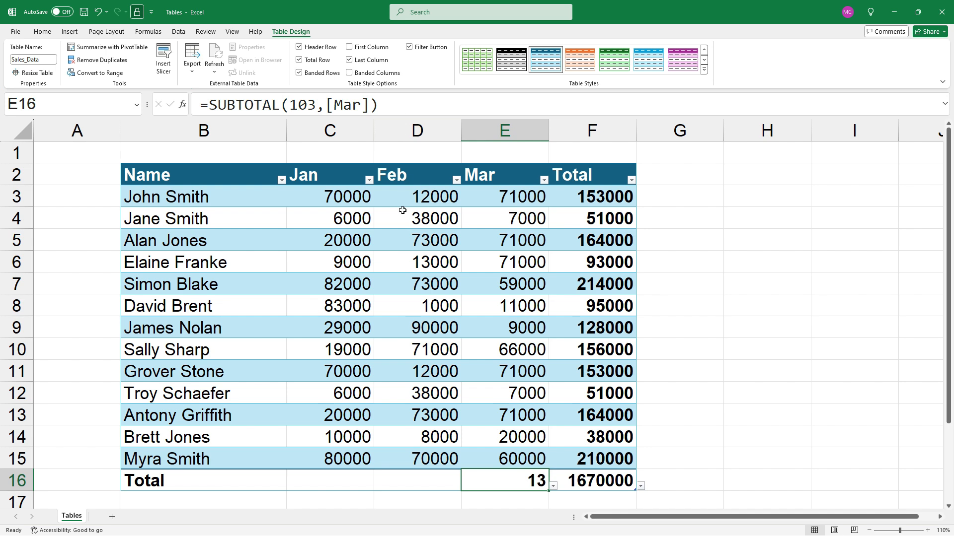
Step: Copy the Mar total cell into the Feb total cell, set its function to Average, and inspect the formula
key("ctrl+c")
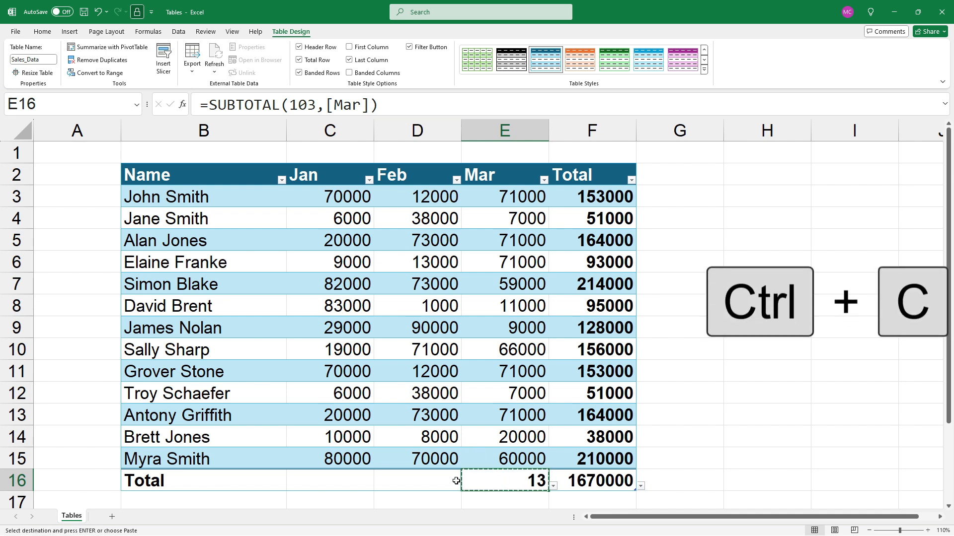
left_click(434, 480)
key("ctrl+v")
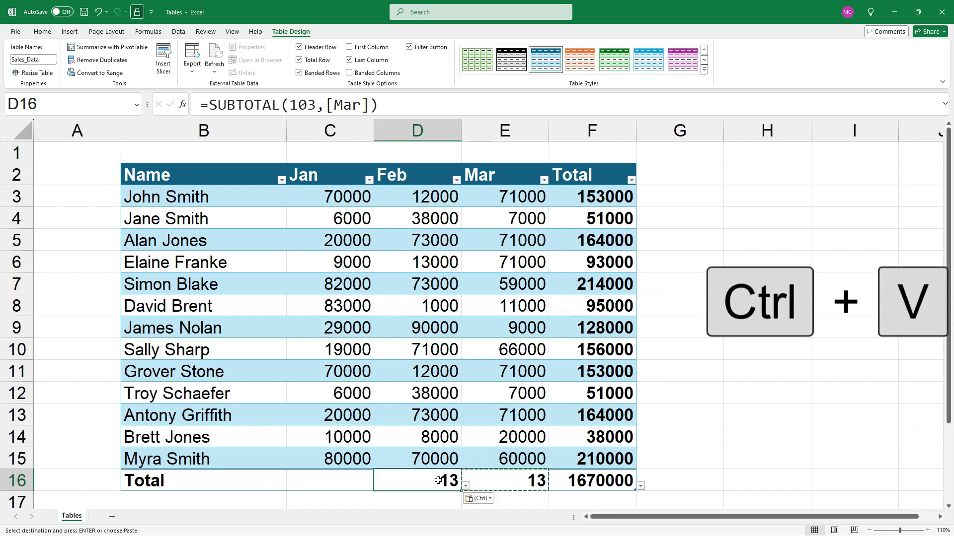
left_click(466, 486)
left_click(423, 410)
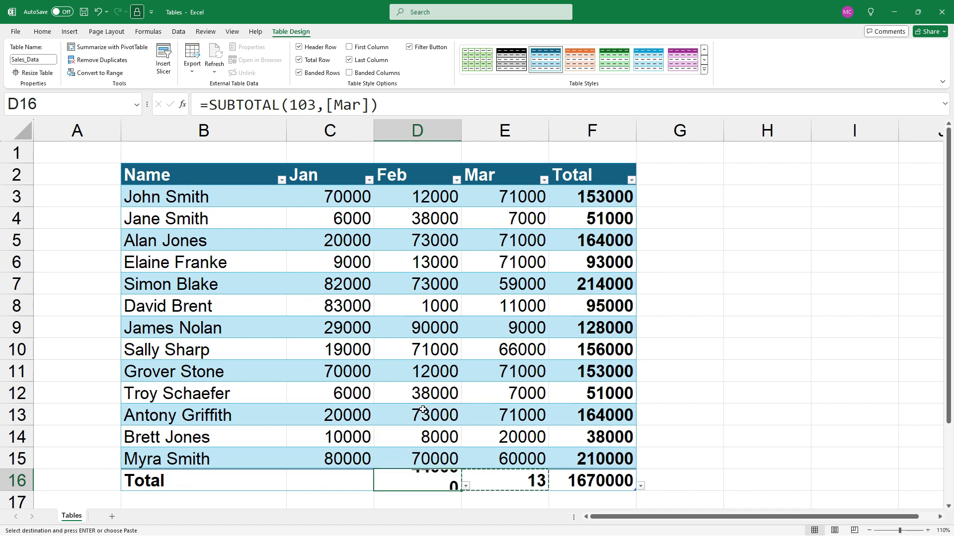
left_click(361, 106)
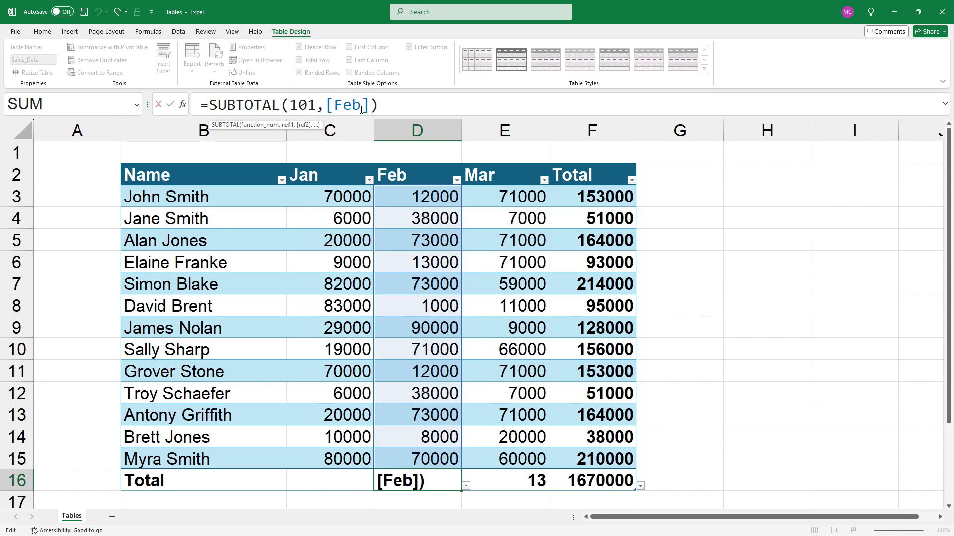
key("Escape")
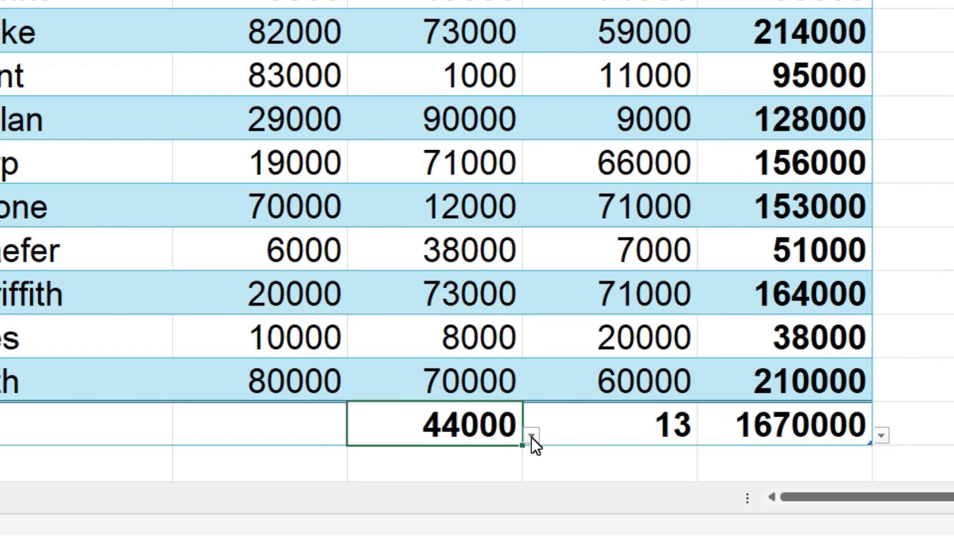
Step: View the additional functions offered for the Feb total cell under More Functions, without applying one
left_click(466, 486)
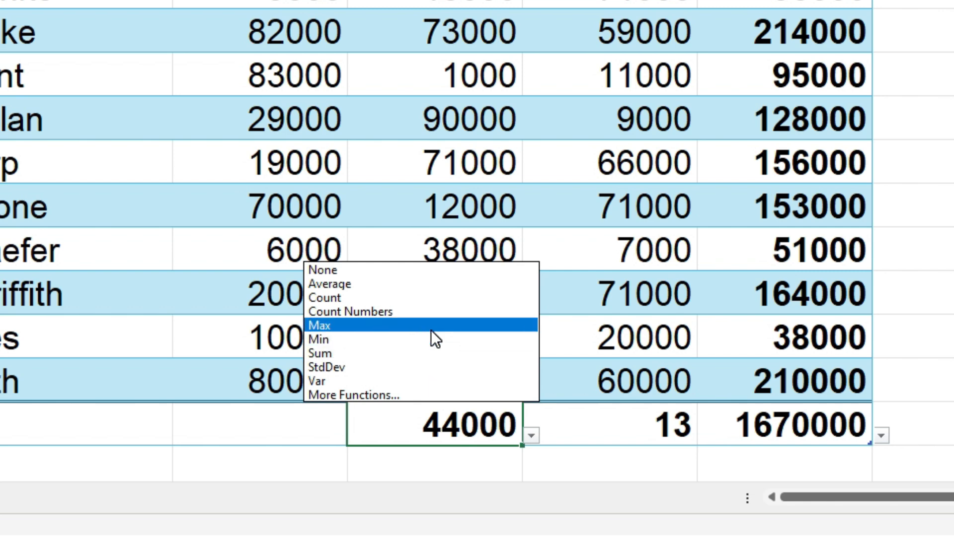
left_click(424, 390)
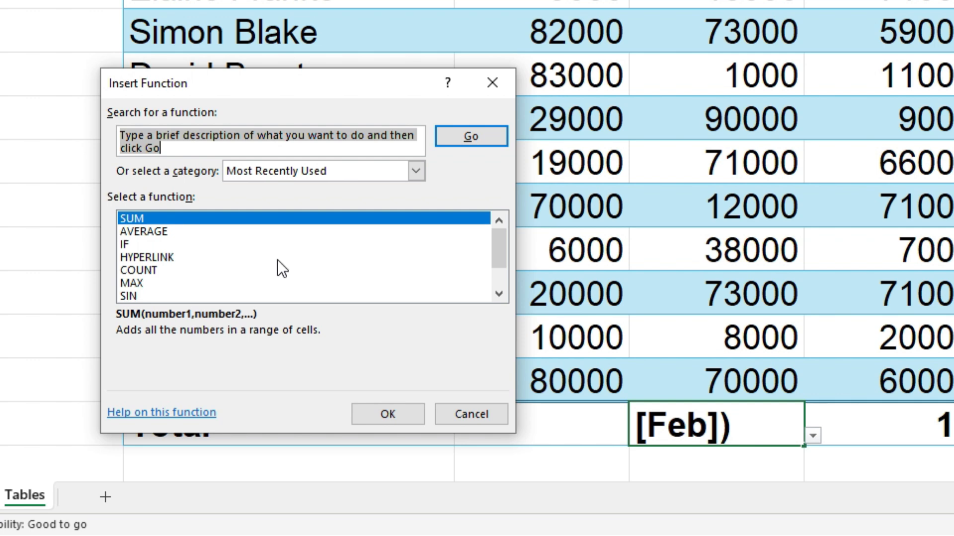
left_click(471, 413)
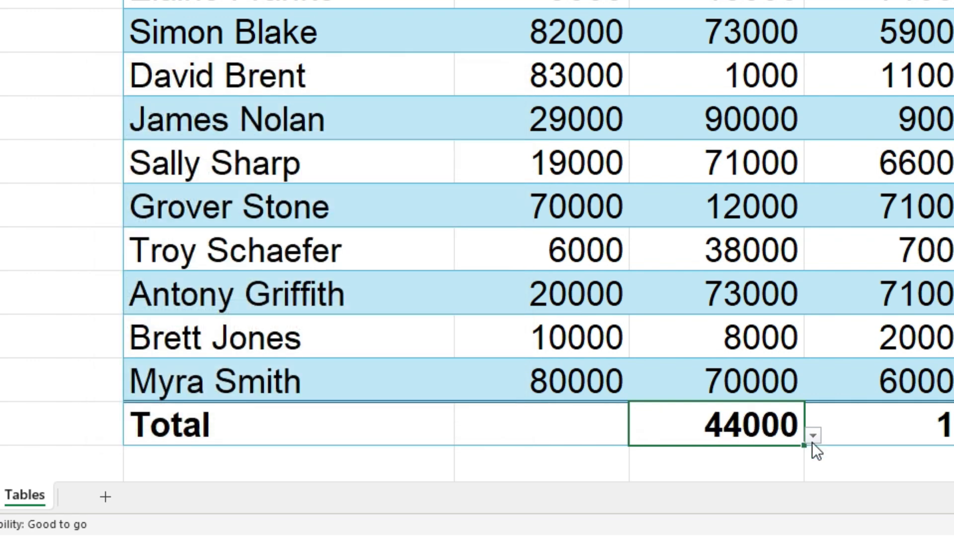
Step: Set the summary function to Sum in the total-row cells of both Feb and Mar
left_click(812, 436)
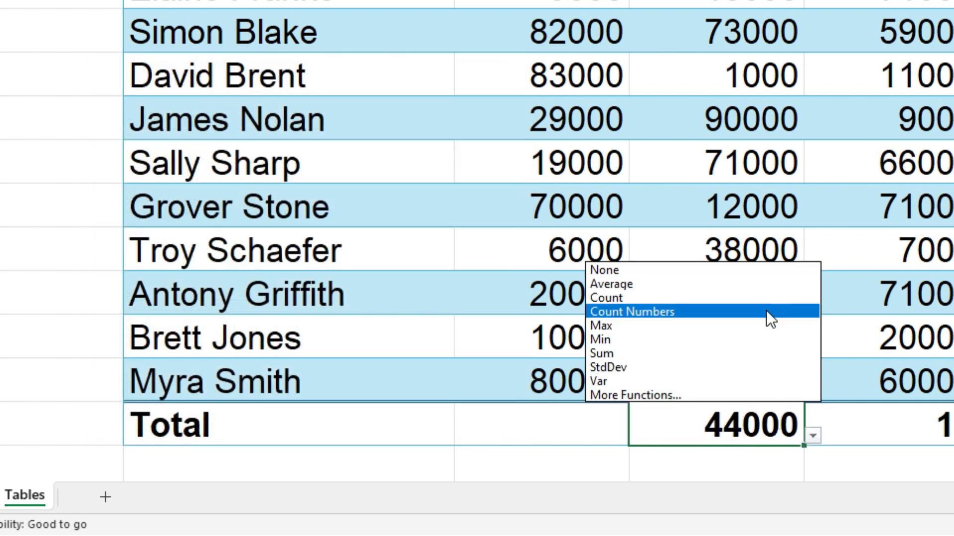
left_click(758, 351)
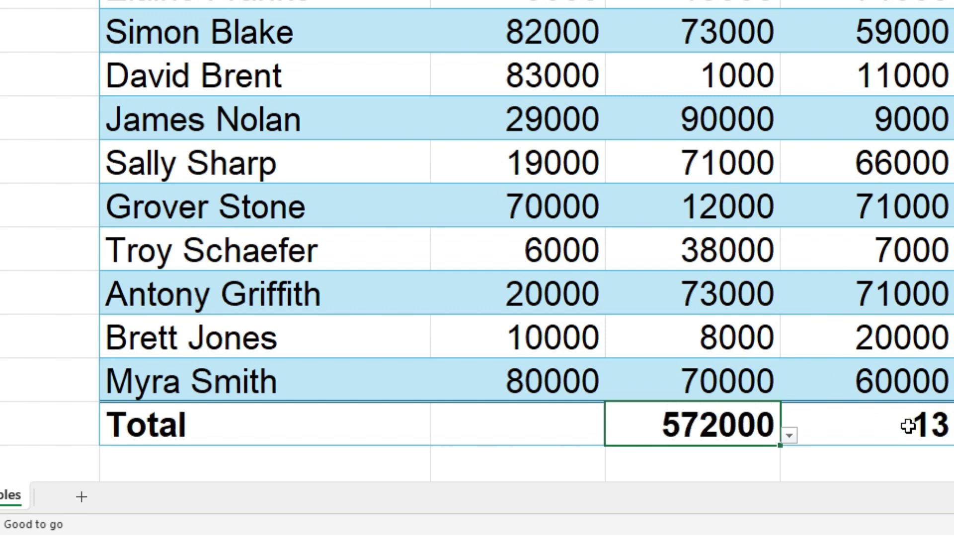
left_click(928, 424)
left_click(629, 436)
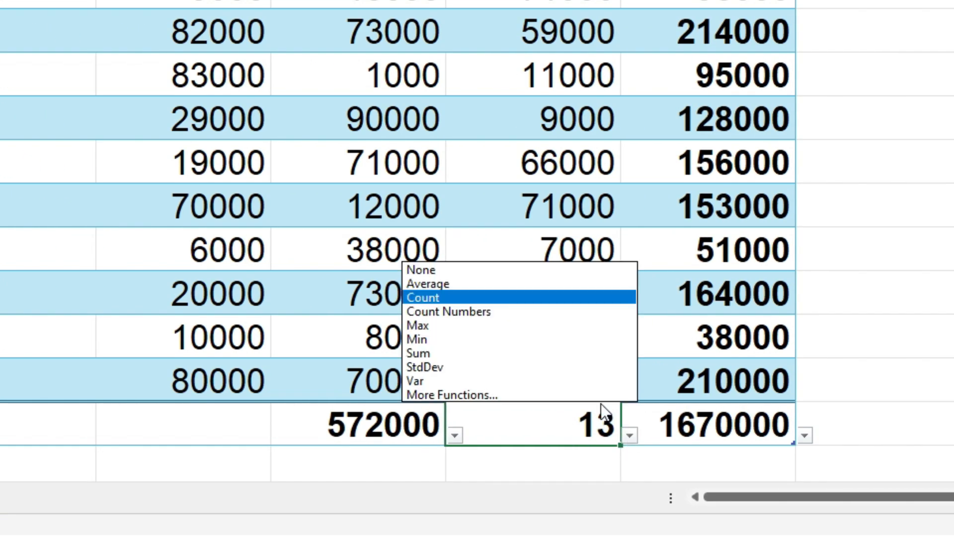
left_click(579, 352)
Step: Extend the Feb total-row Sum formula into the Jan cell with the fill handle
left_click(412, 420)
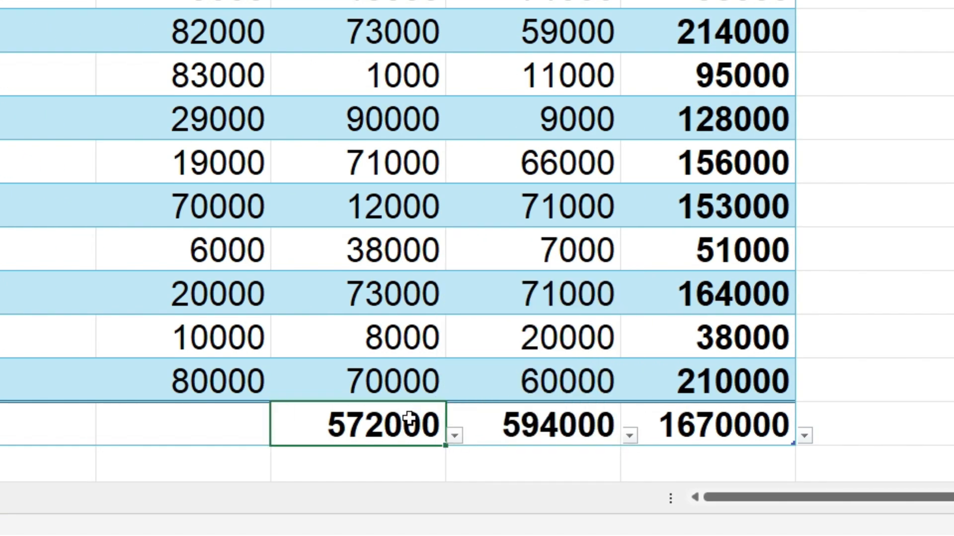
left_click_drag(265, 433, 149, 426)
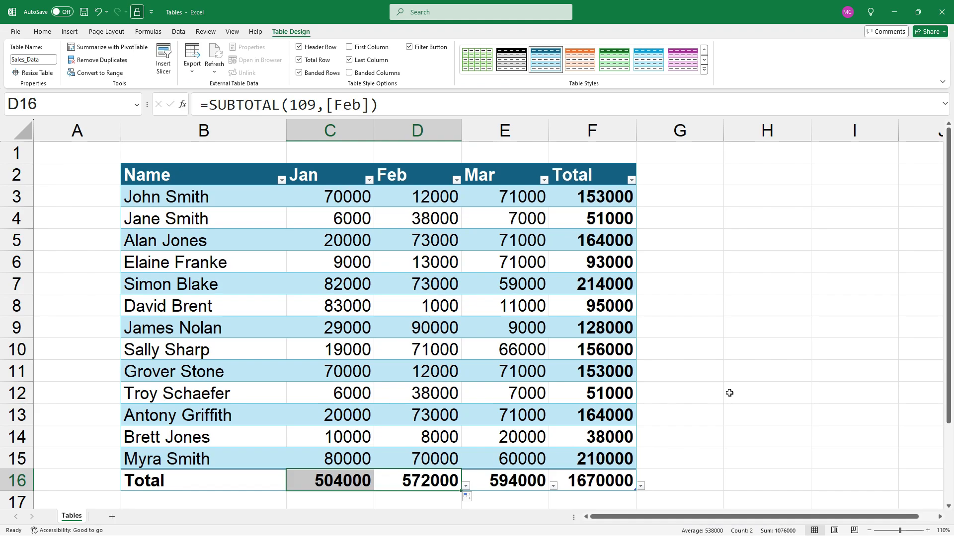
left_click(733, 395)
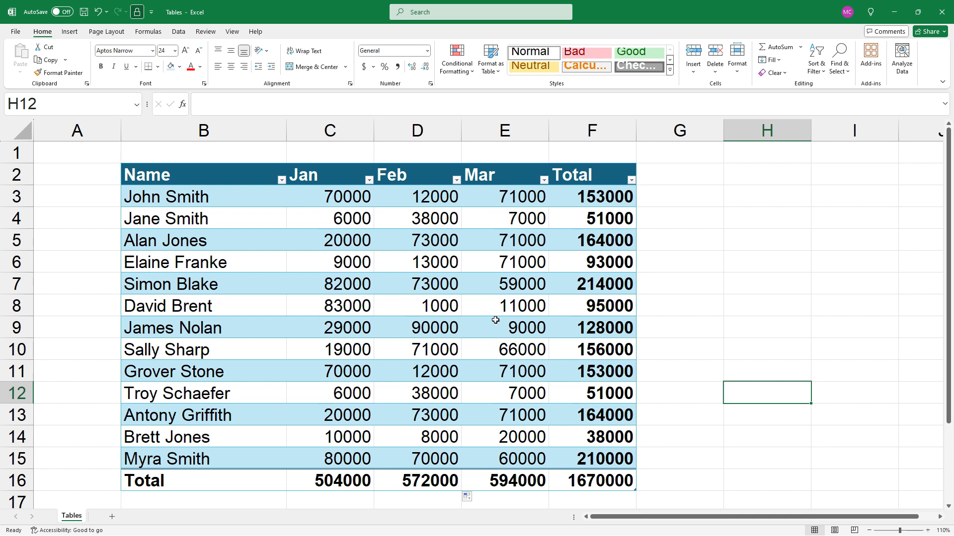
Step: Sort the table by Jan from smallest to largest, and reverse the order to largest to smallest
left_click(368, 180)
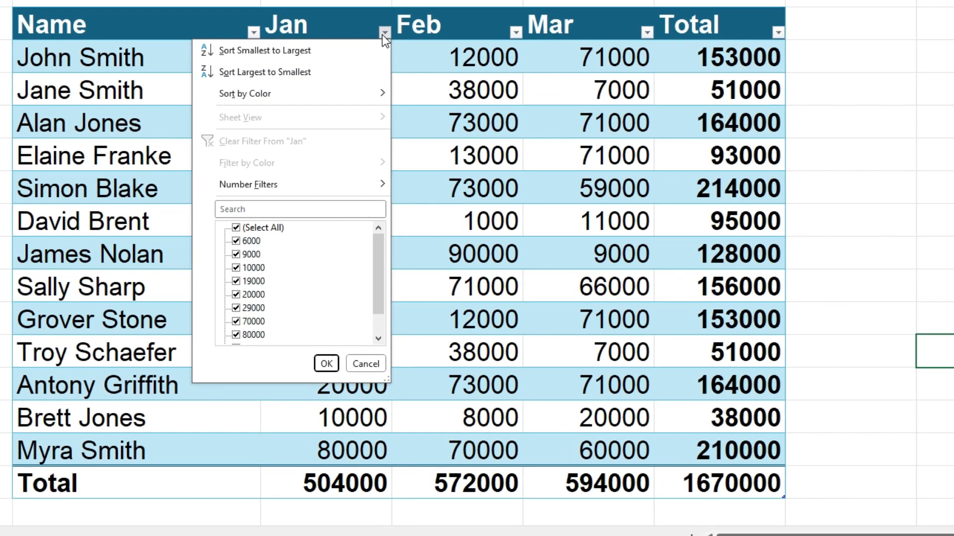
left_click(302, 49)
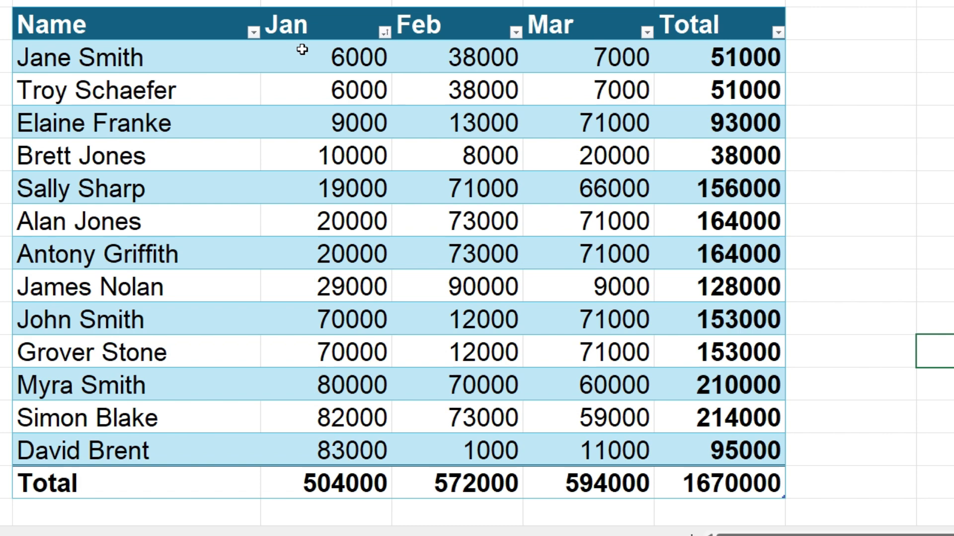
left_click(302, 49)
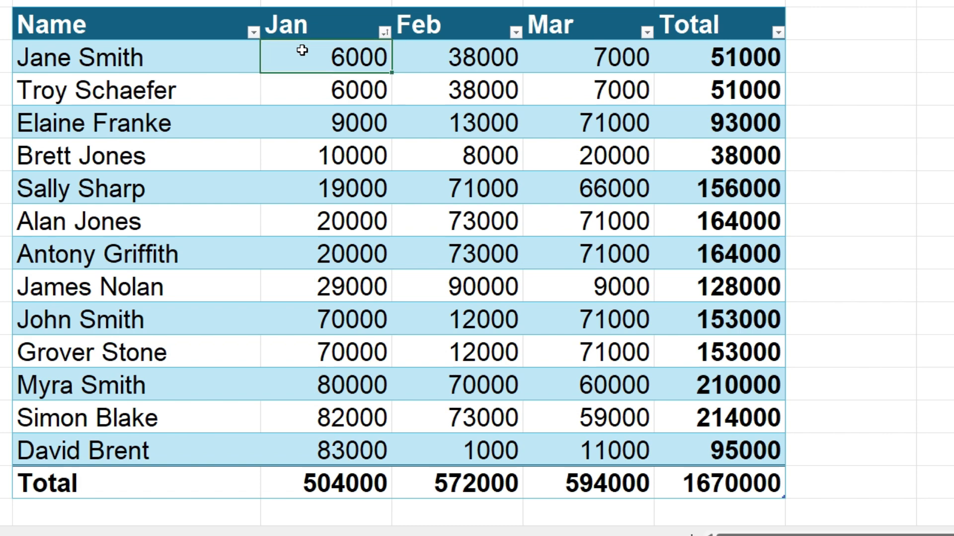
left_click(310, 448)
left_click(385, 32)
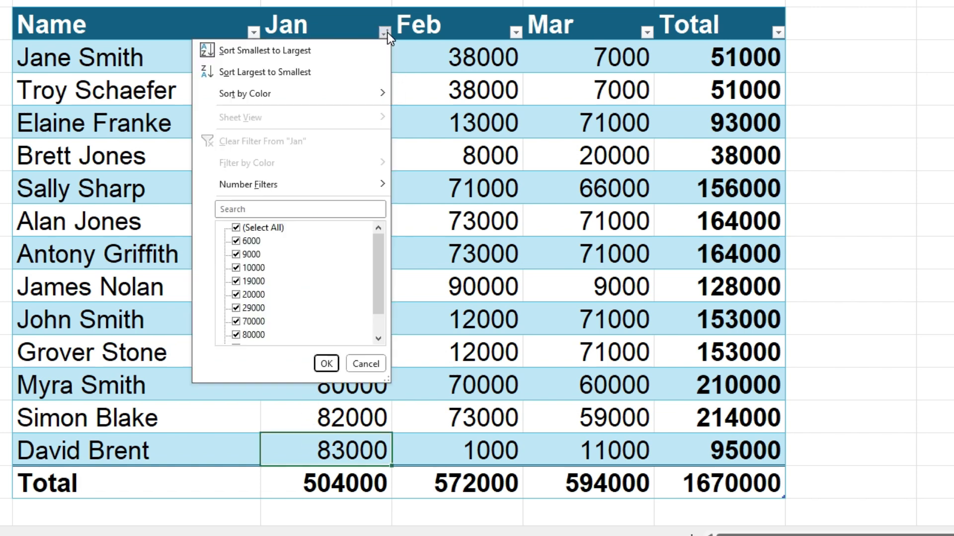
left_click(312, 70)
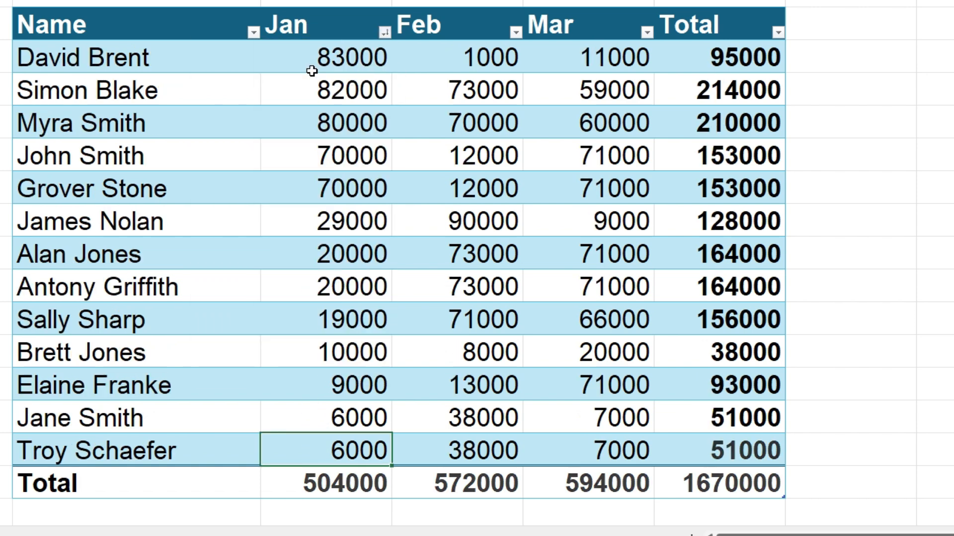
Step: Sort the table by the Feb column from smallest to largest
left_click(516, 32)
left_click(484, 49)
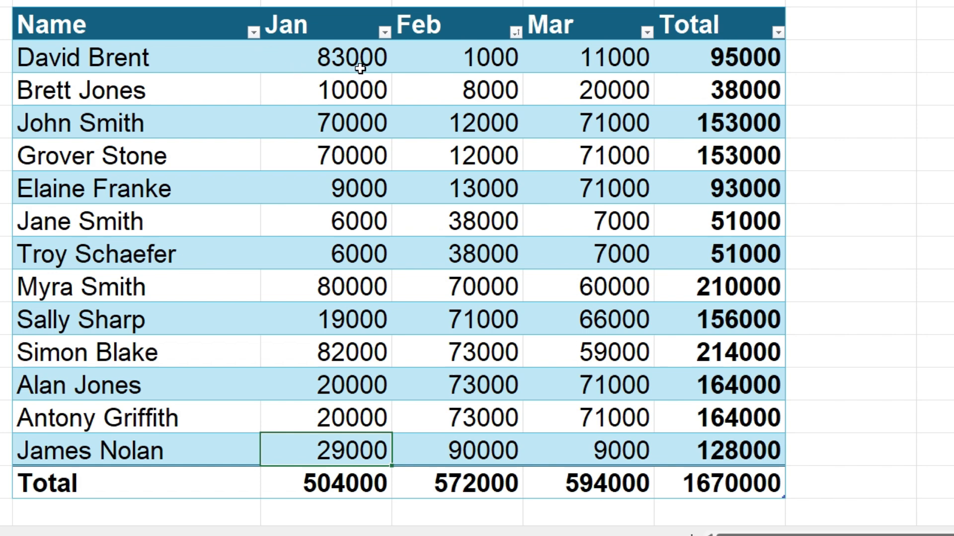
Step: Filter the table with a number filter showing only rows where Jan is greater than 50000
left_click(385, 31)
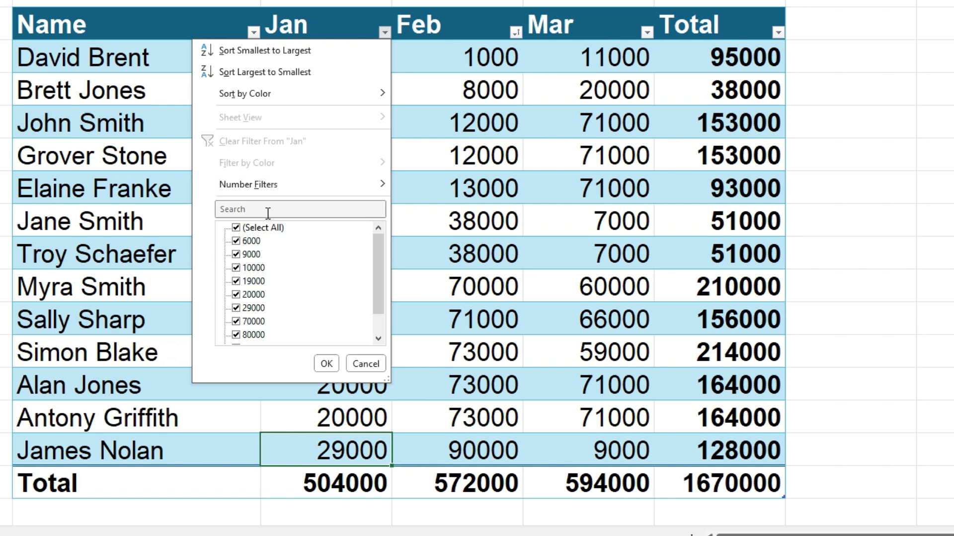
mouse_move(275, 186)
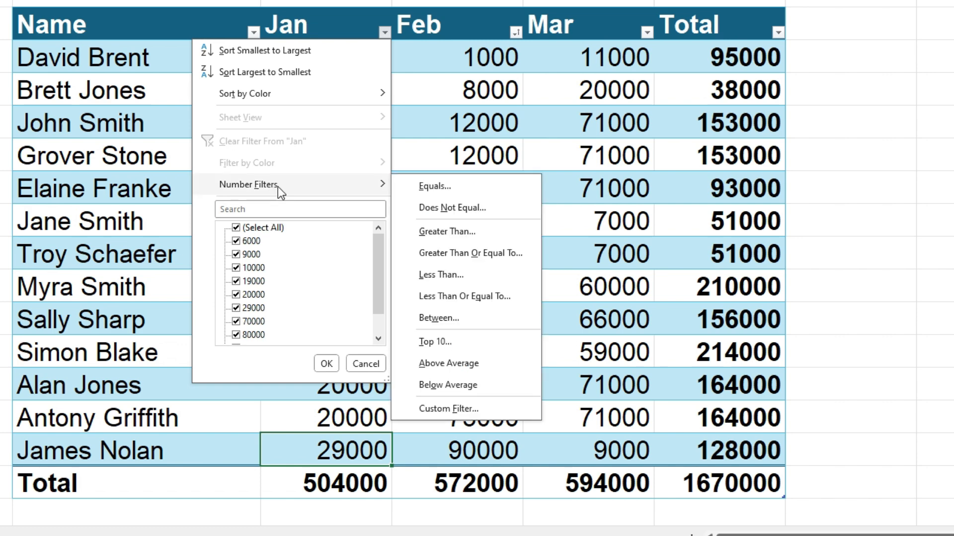
left_click(457, 231)
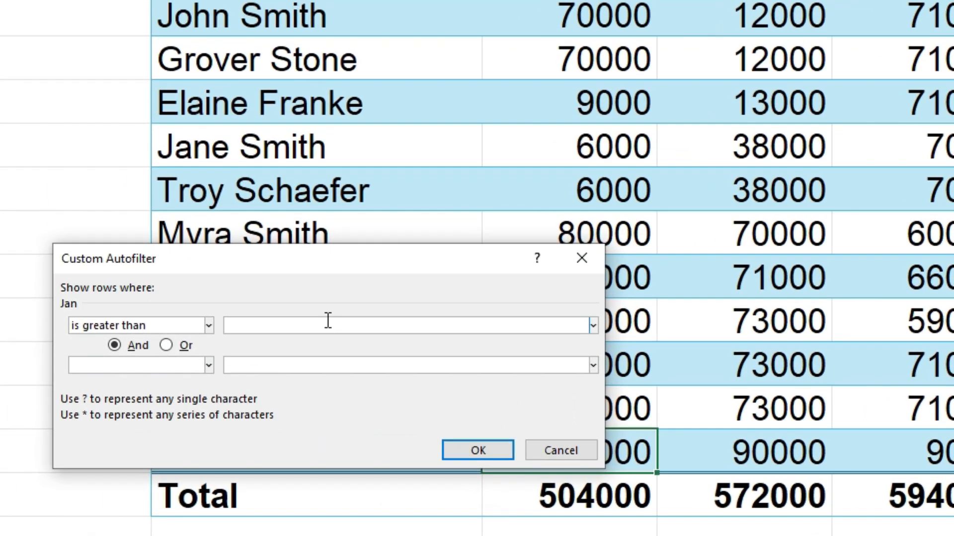
type("50000")
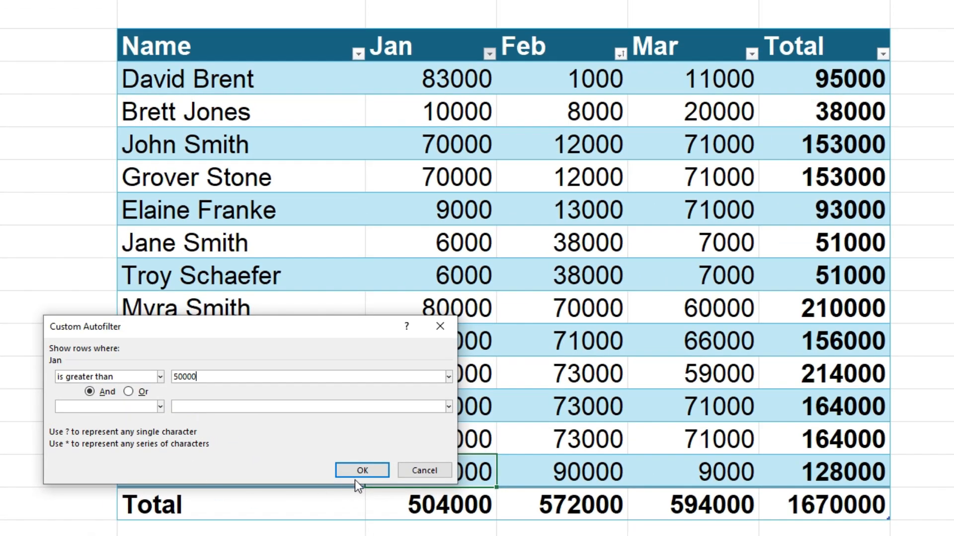
left_click(356, 471)
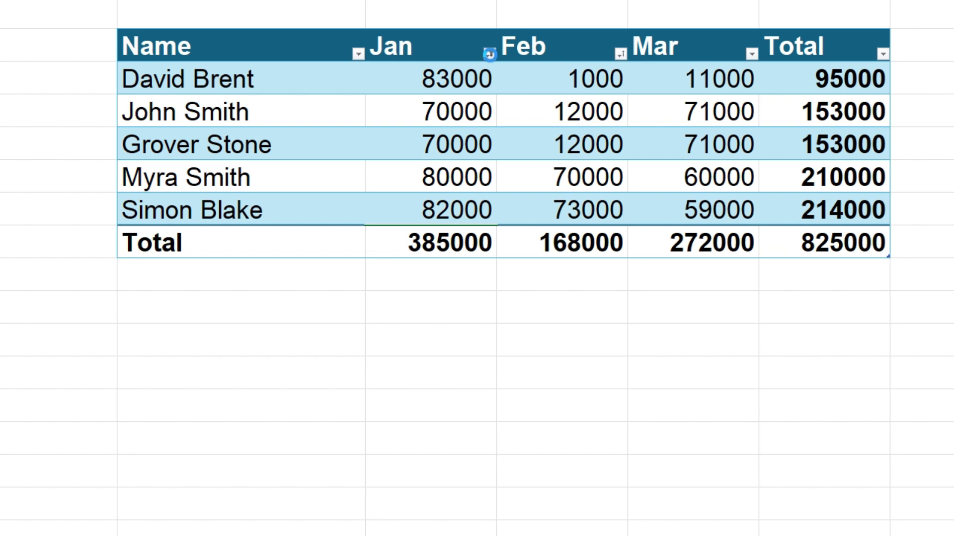
Step: Clear the number filter from the Jan column so that all table rows are shown
left_click(489, 54)
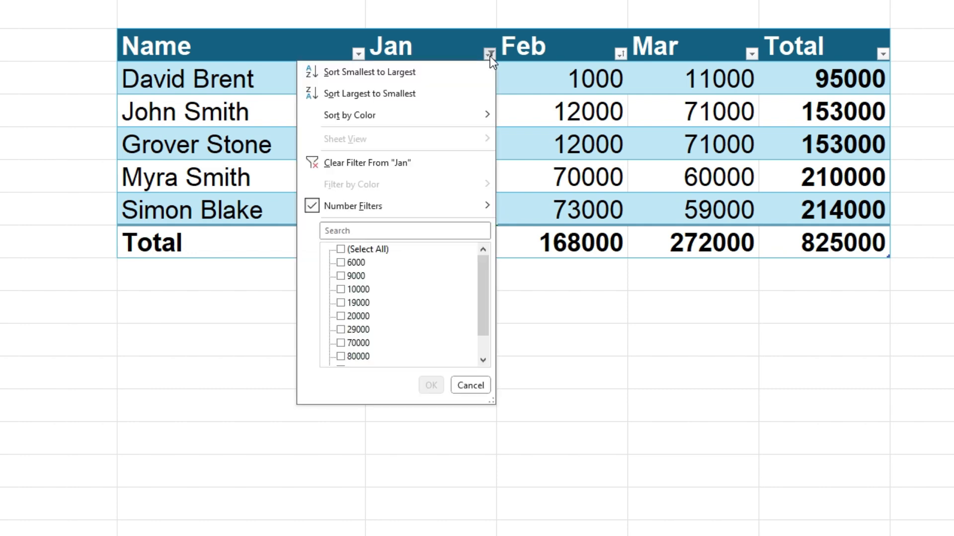
left_click(403, 160)
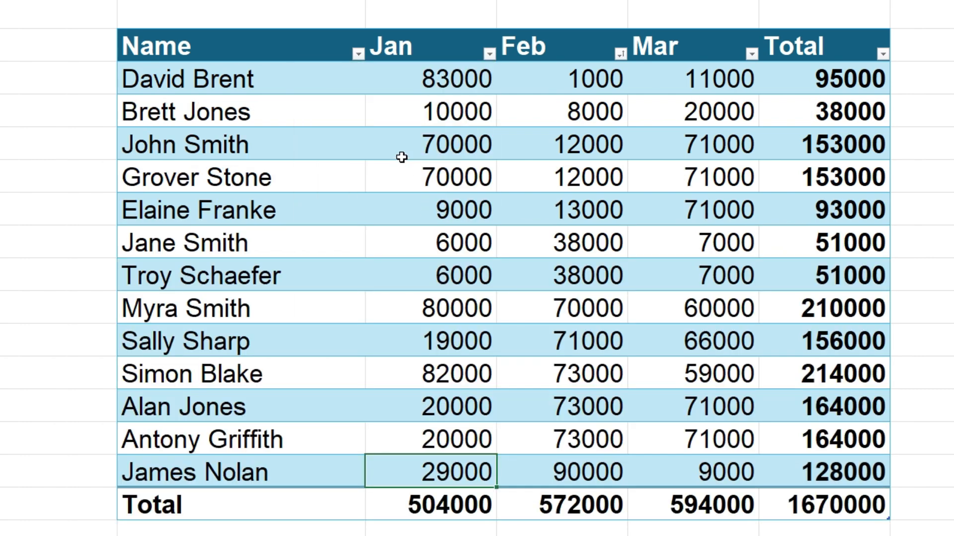
Step: Filter the Name column to show only the first and fifth people in its alphabetical list
left_click(358, 54)
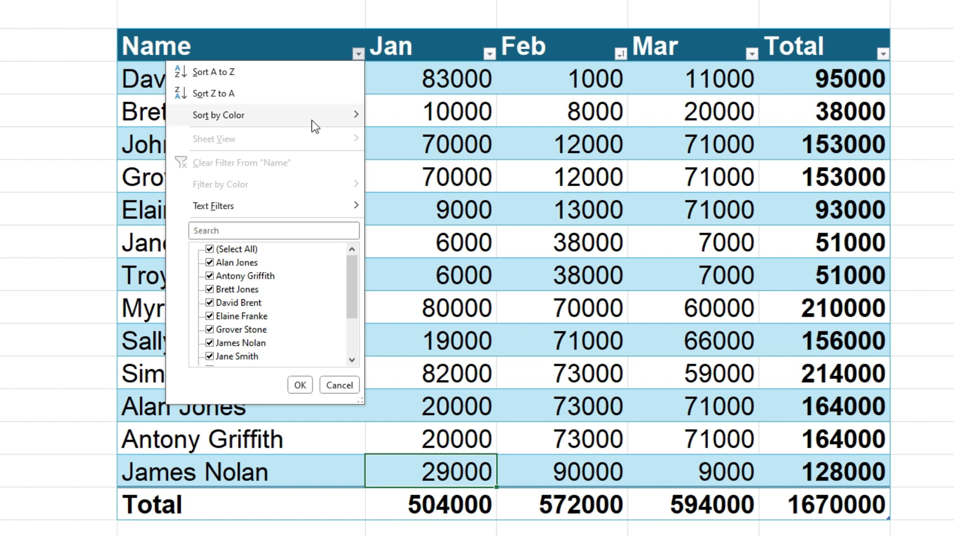
mouse_move(298, 206)
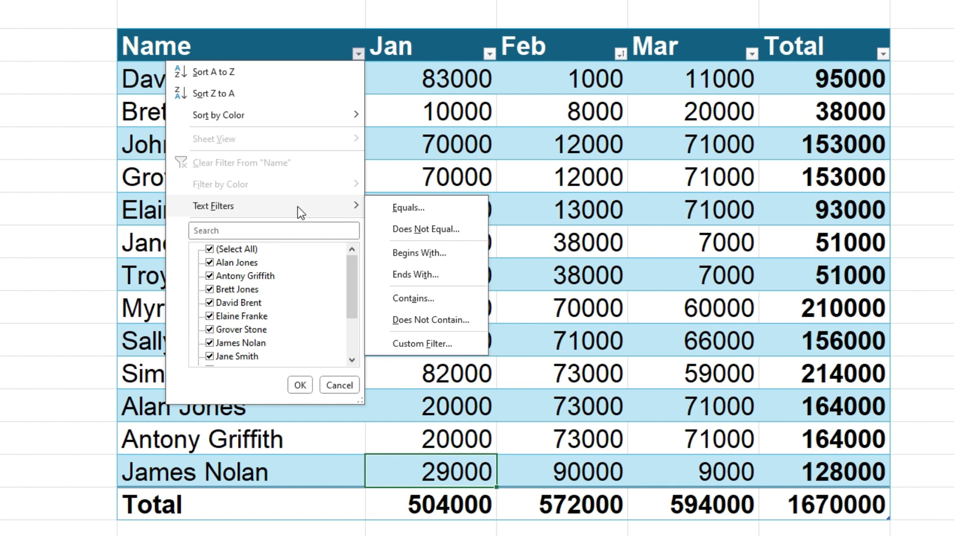
left_click(212, 253)
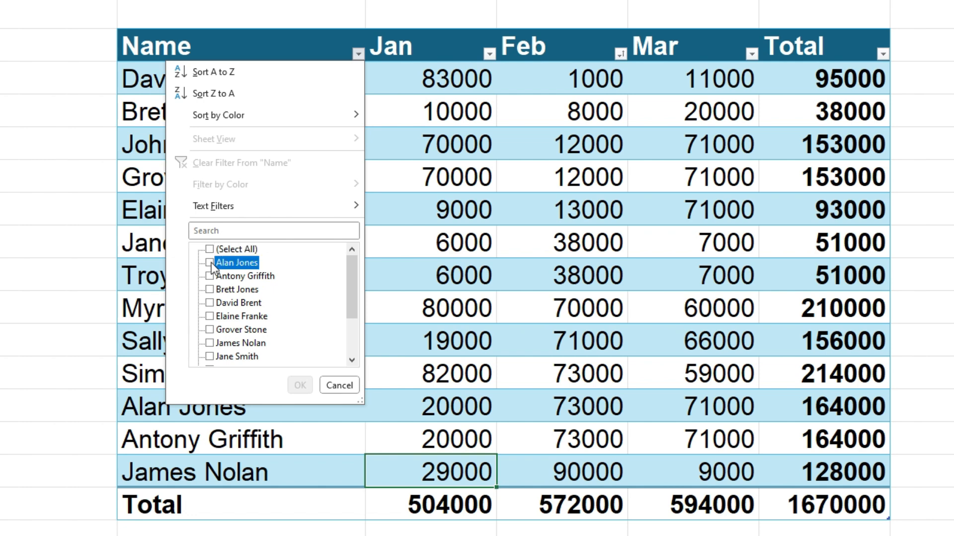
left_click(210, 262)
left_click(209, 317)
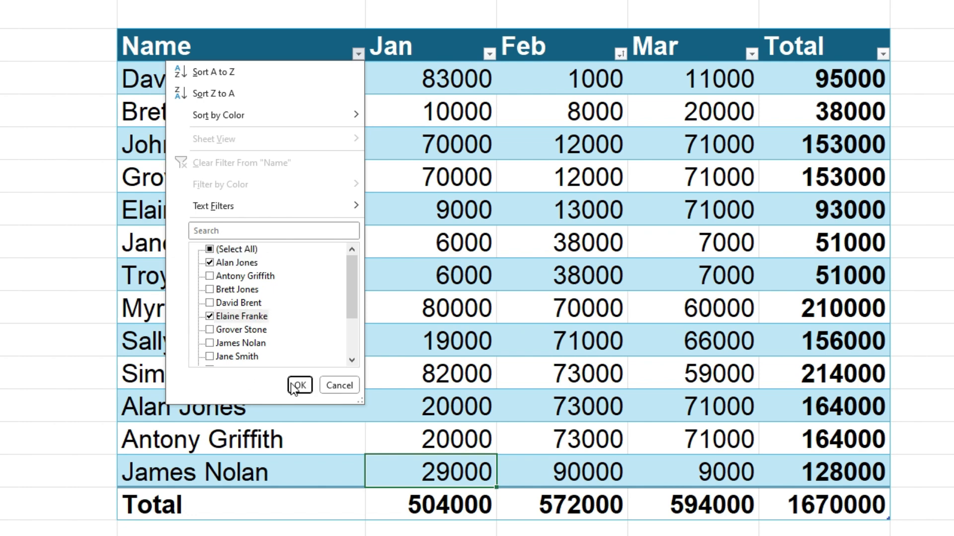
left_click(295, 385)
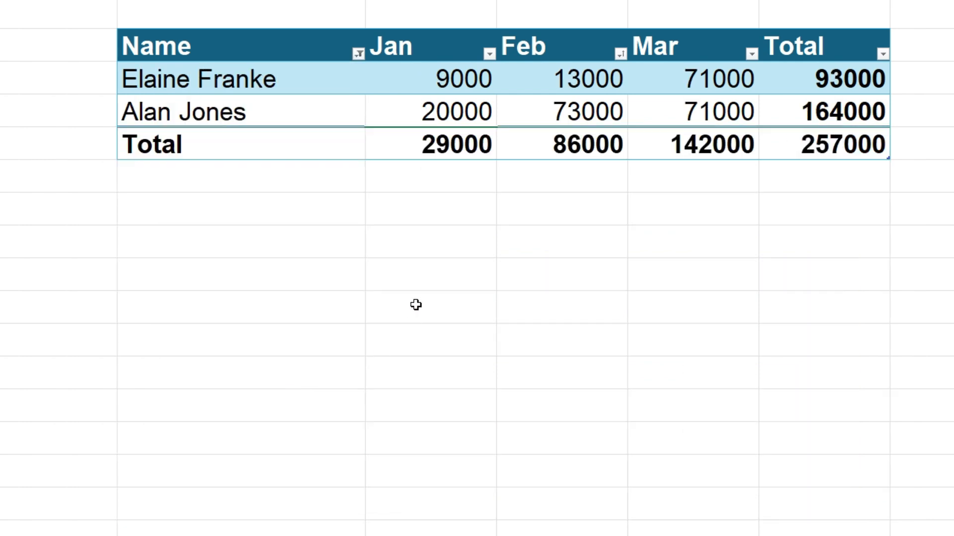
Step: Clear the filter from the Name column
left_click(358, 54)
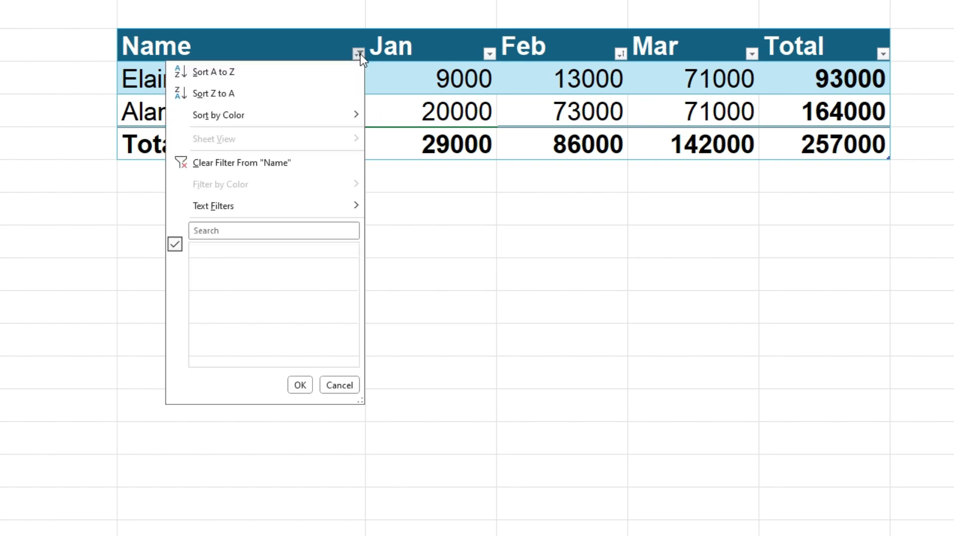
left_click(263, 161)
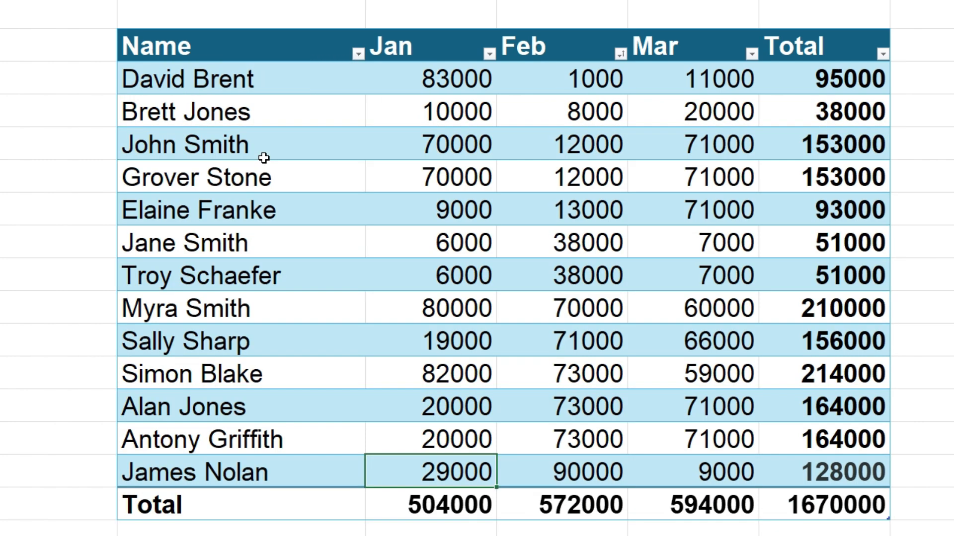
Step: Sort the table by the Jan column from smallest to largest, starting from a Jan data cell
left_click(439, 177)
right_click(439, 178)
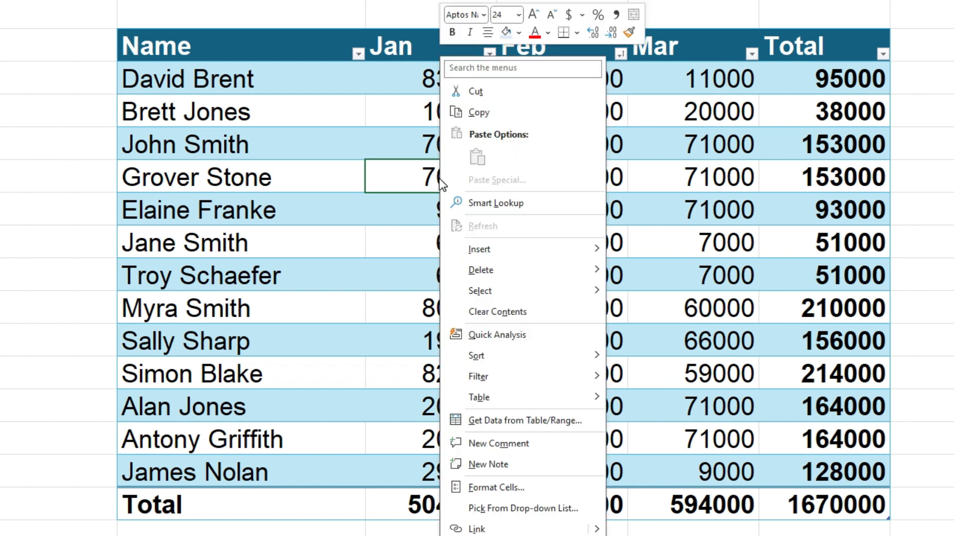
mouse_move(532, 364)
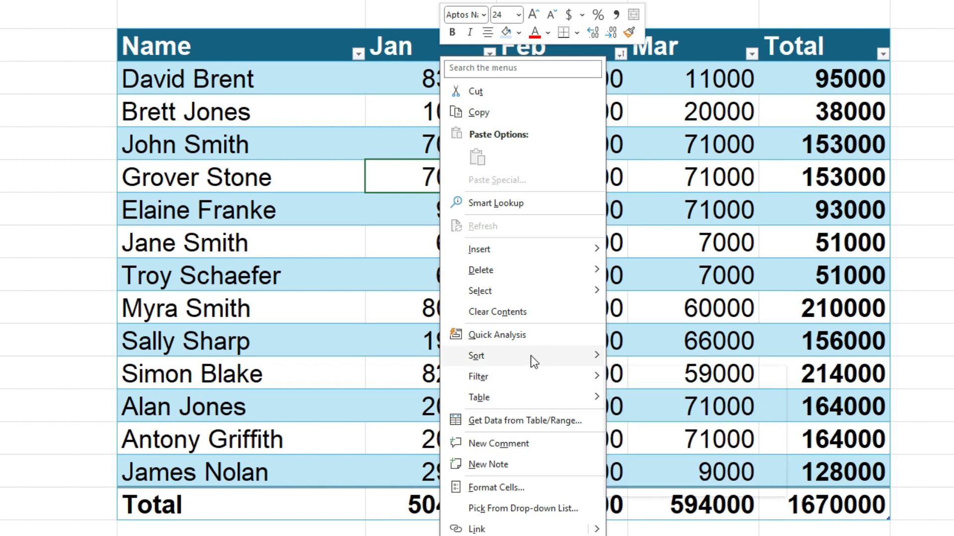
left_click(672, 356)
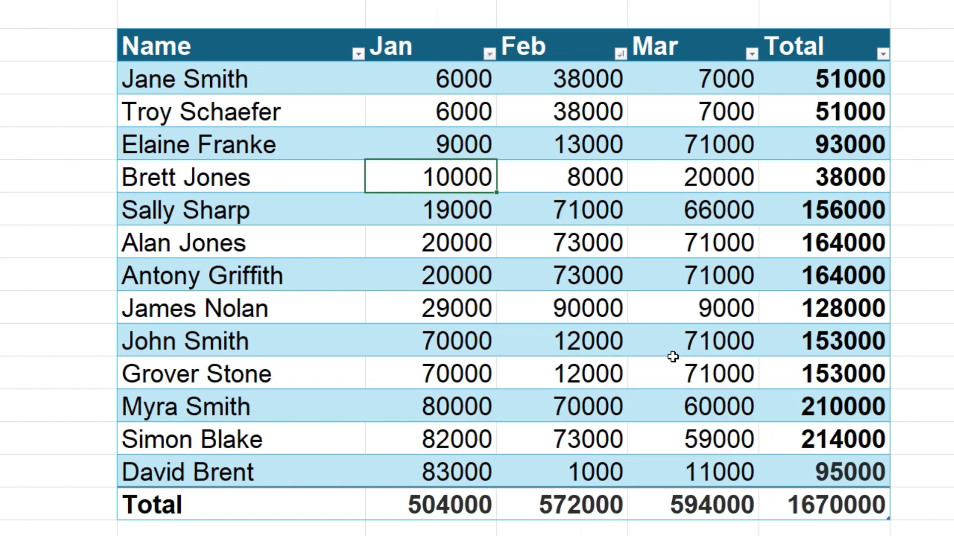
left_click(298, 177)
right_click(297, 177)
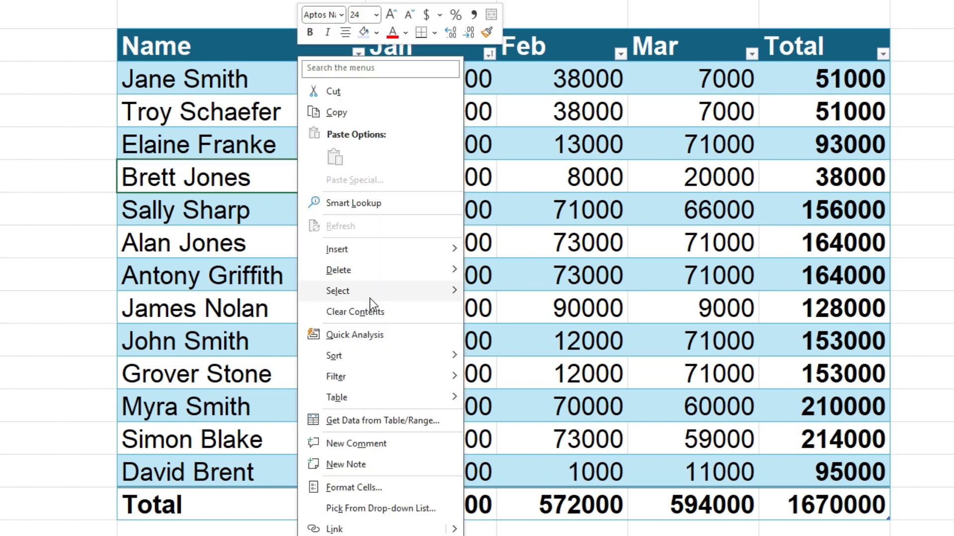
mouse_move(387, 378)
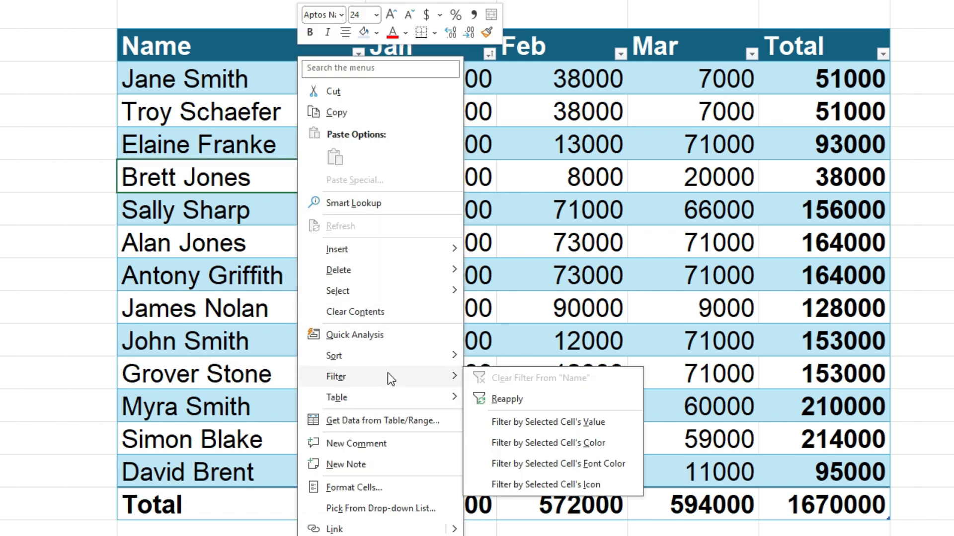
mouse_move(393, 357)
left_click(605, 261)
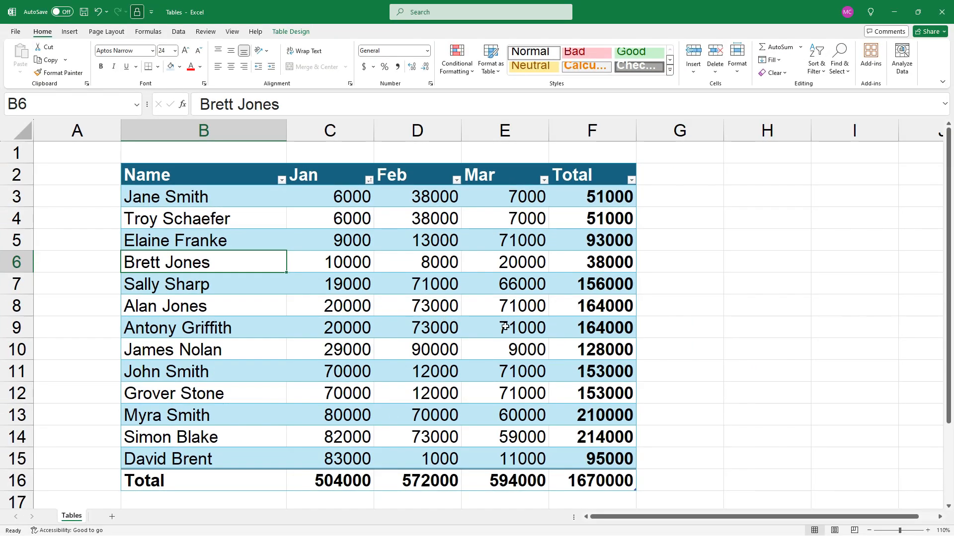
left_click(748, 333)
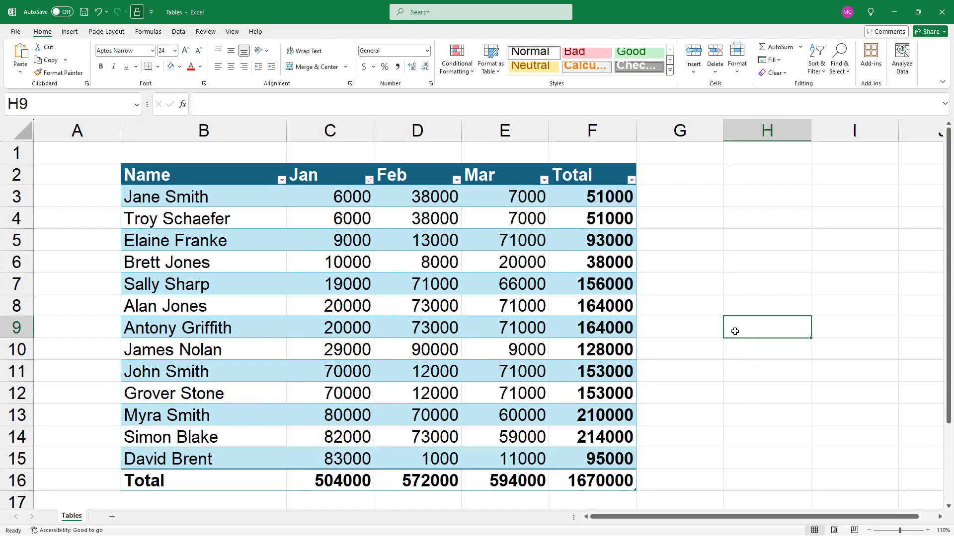
Step: Insert a slicer for the table's Name column
left_click(439, 308)
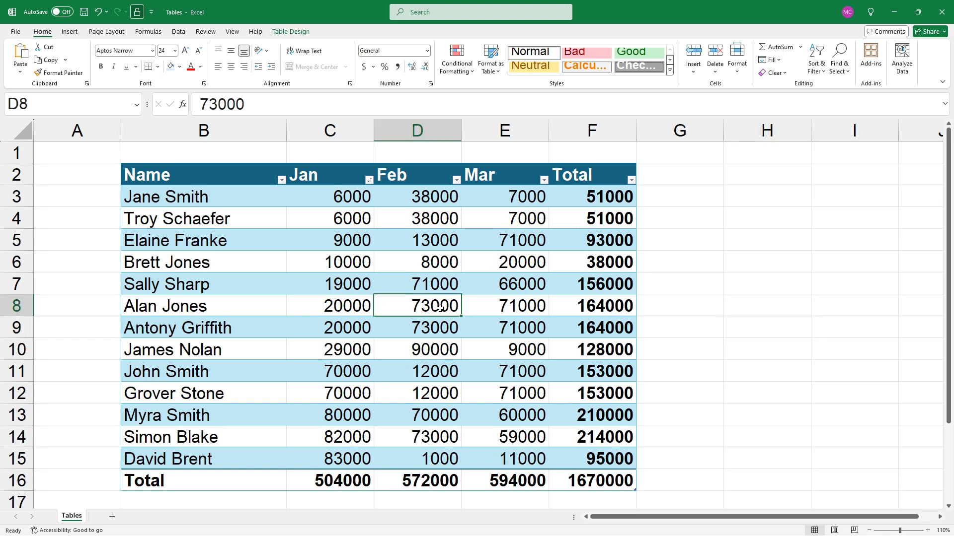
left_click(295, 32)
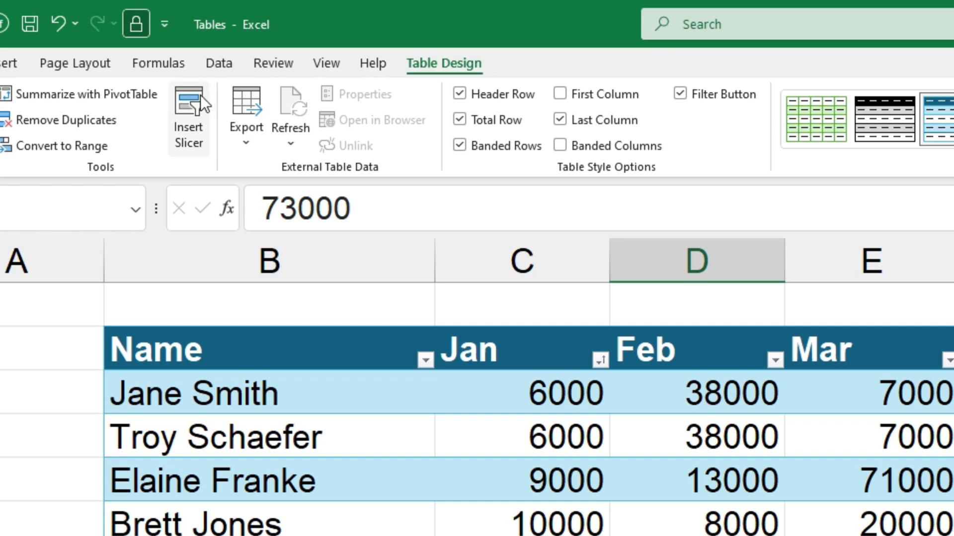
left_click(193, 142)
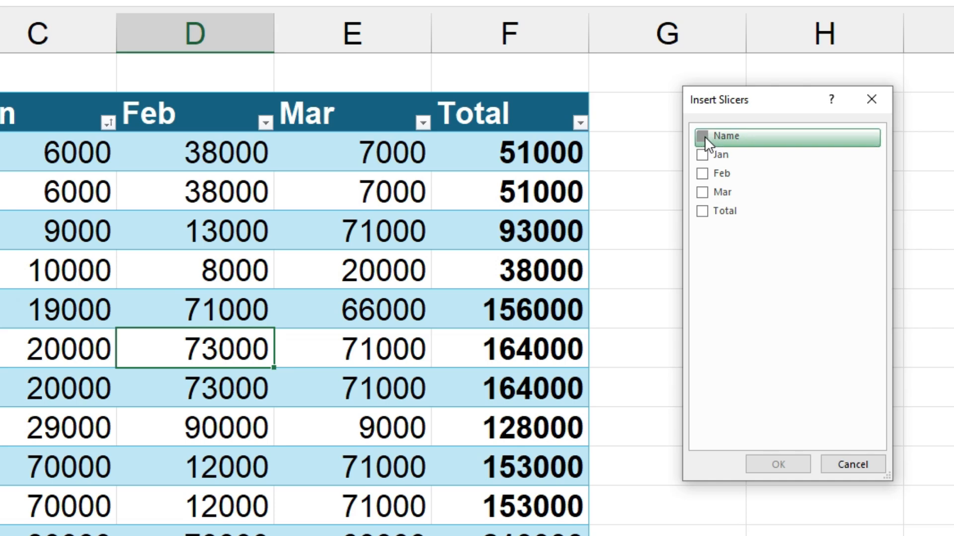
left_click(704, 137)
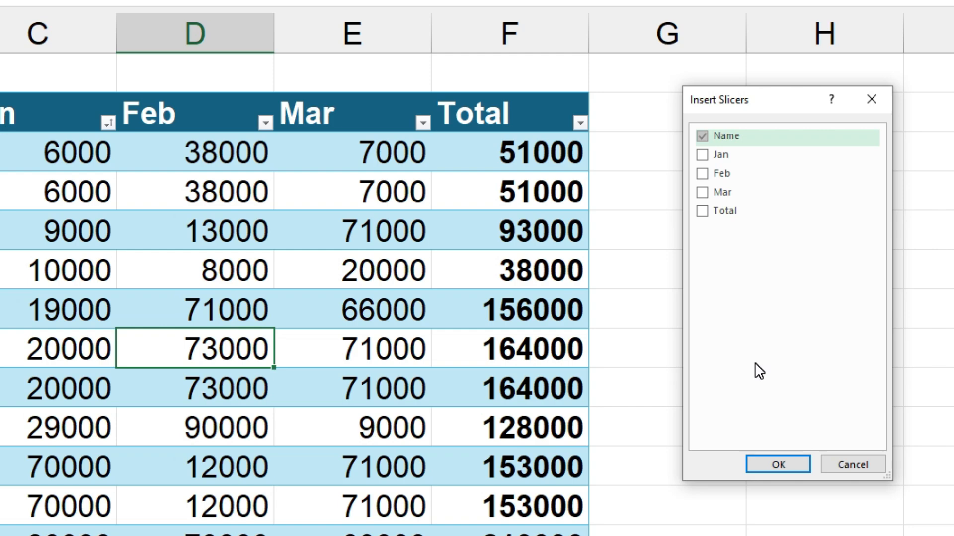
left_click(782, 463)
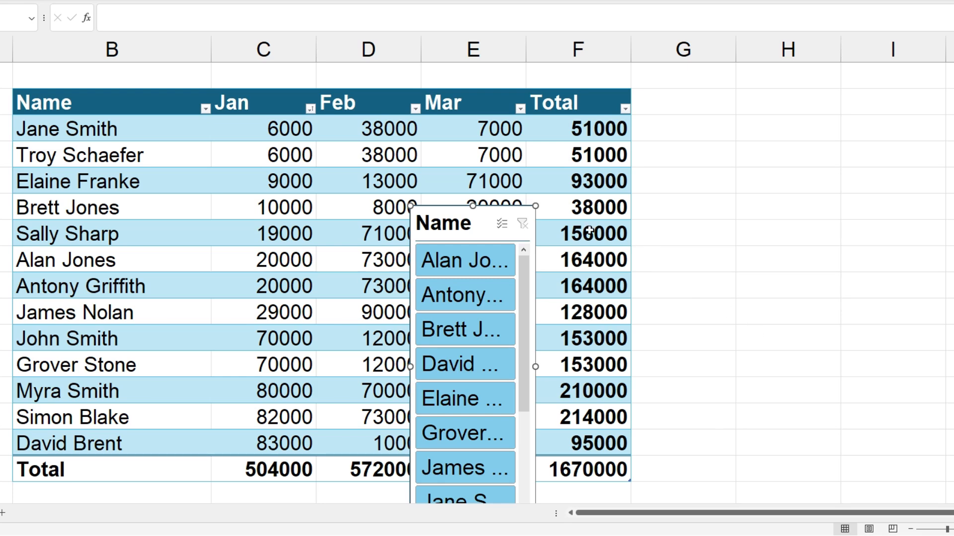
Step: Move the Name slicer beside the Total column and widen it until the full names fit, covering about columns G to I
left_click_drag(479, 223, 740, 120)
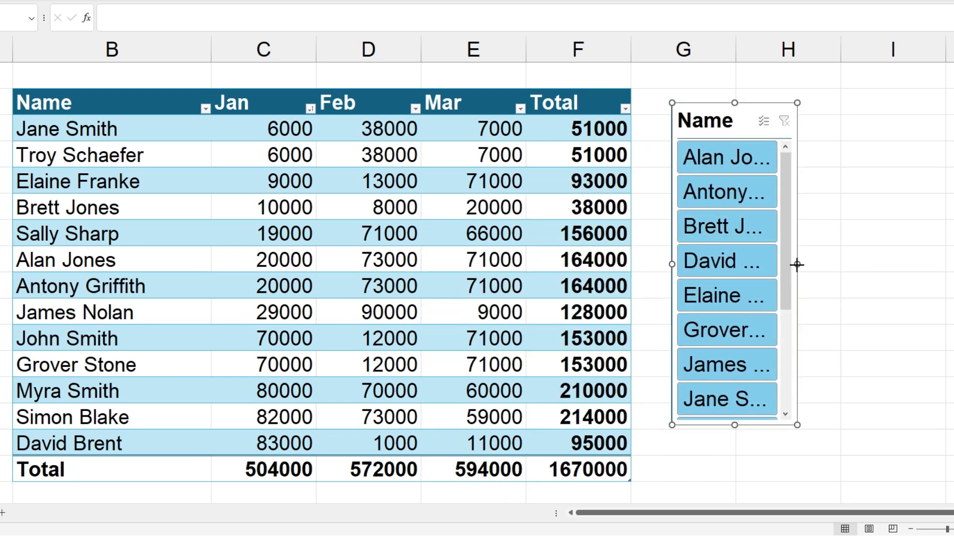
left_click_drag(794, 264, 903, 264)
left_click(873, 261)
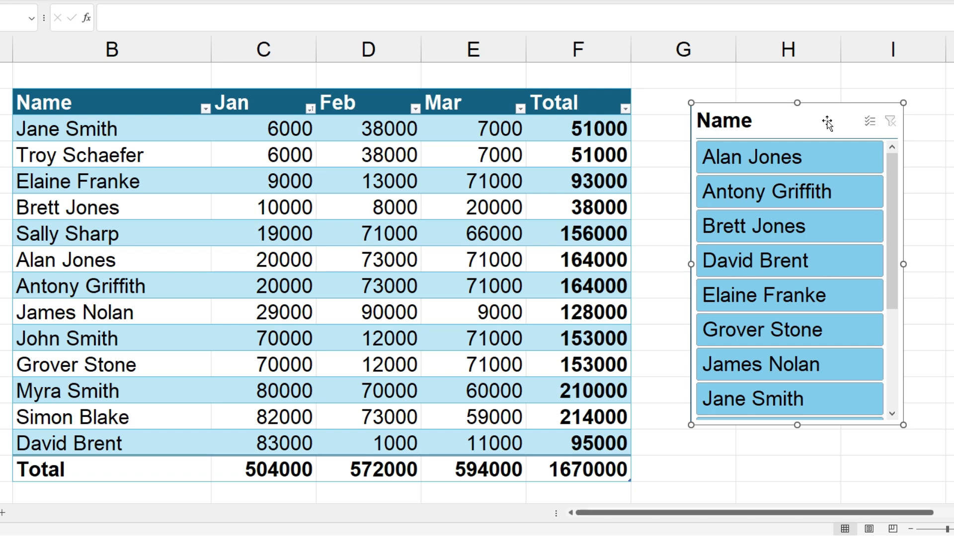
mouse_move(892, 168)
left_mouse_down()
mouse_move(889, 281)
mouse_move(886, 157)
left_mouse_up()
Step: Filter the table with the Name slicer by the first, second and third person, one at a time
left_click(814, 154)
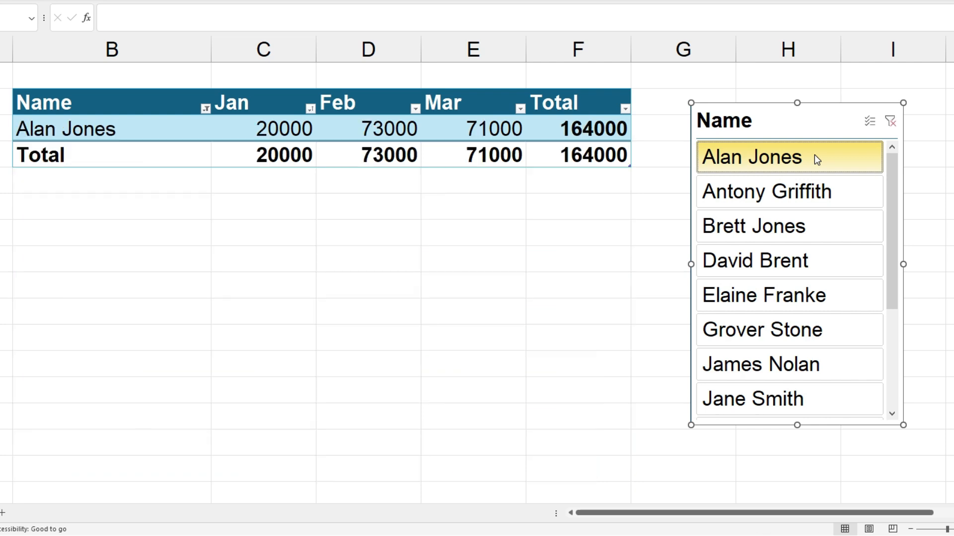
left_click(811, 193)
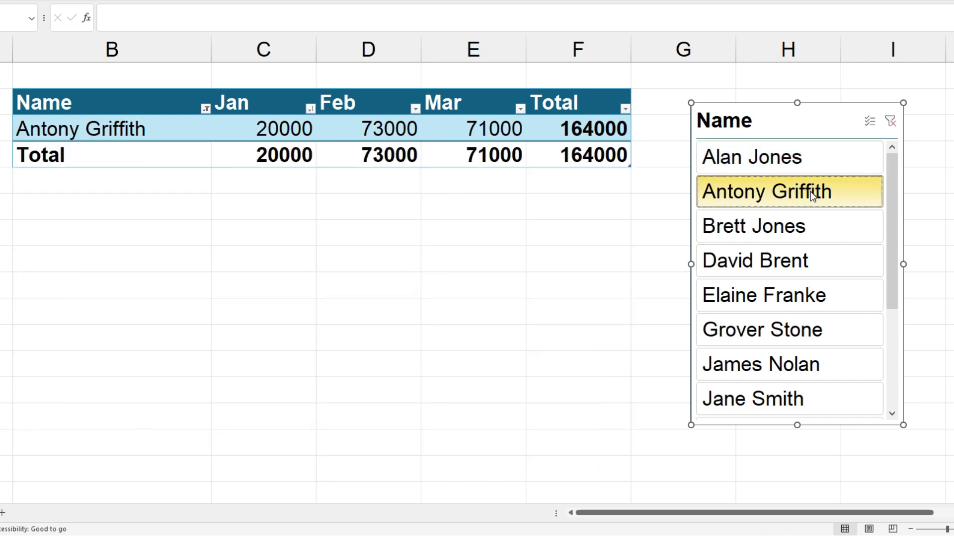
left_click(806, 228)
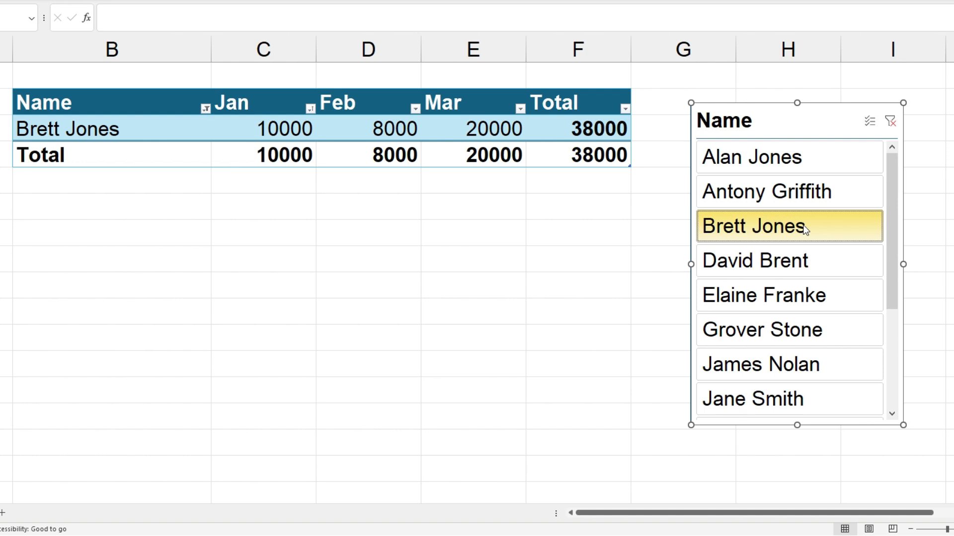
Step: With multi-select enabled in the Name slicer, toggle the first four people until only the first remains, and clear the slicer's filter
left_click(869, 121)
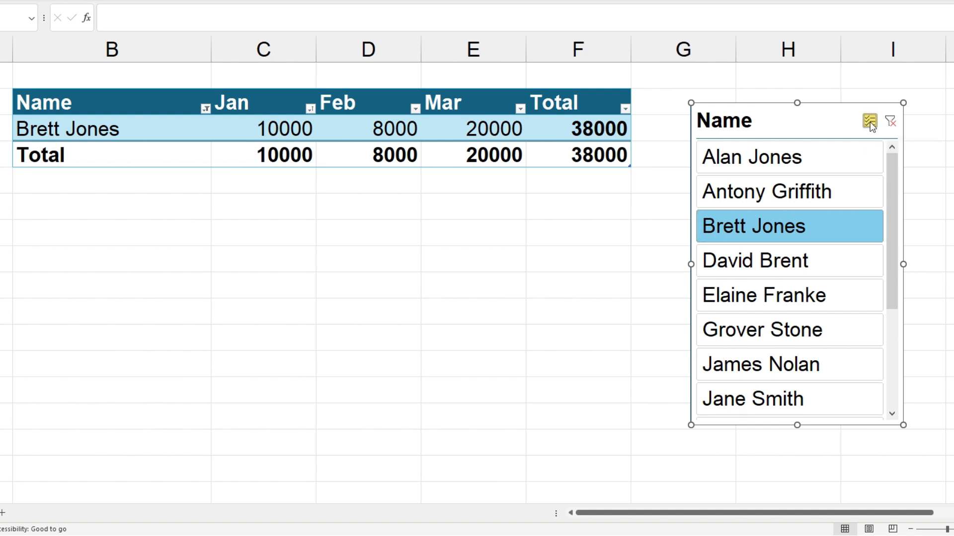
left_click(796, 160)
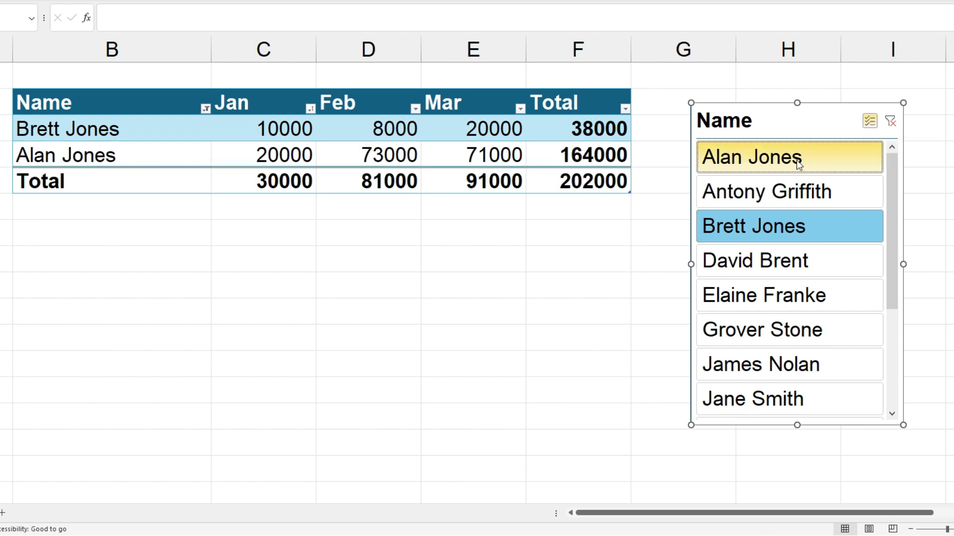
left_click(789, 189)
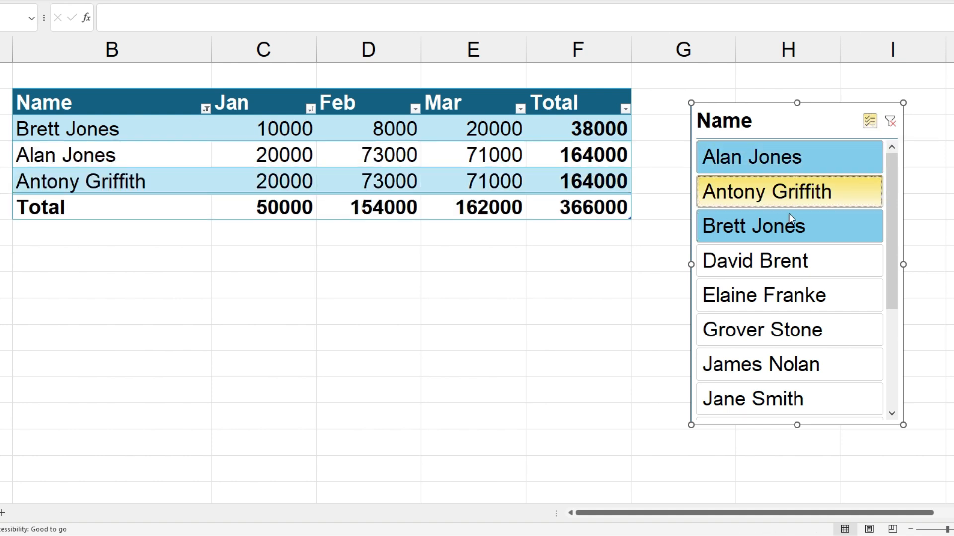
left_click(787, 262)
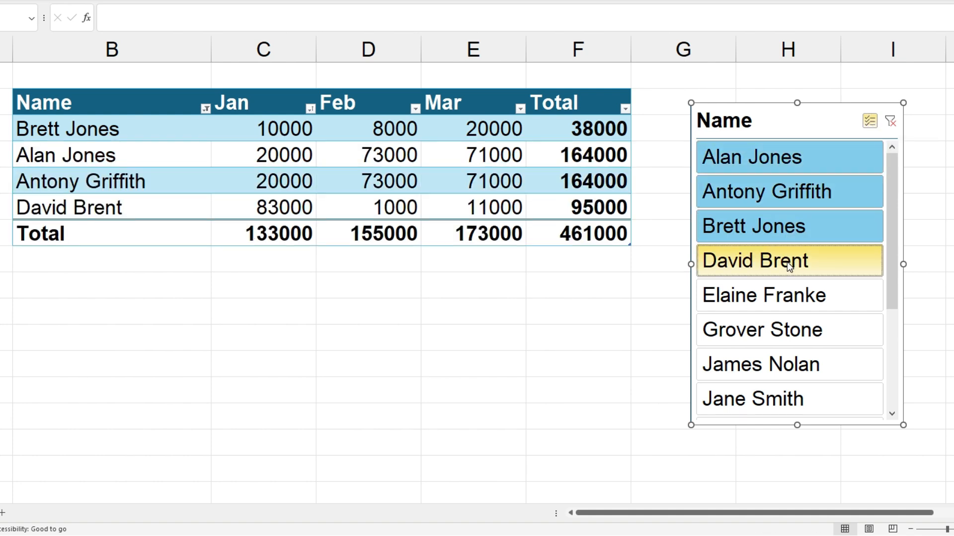
left_click(787, 228)
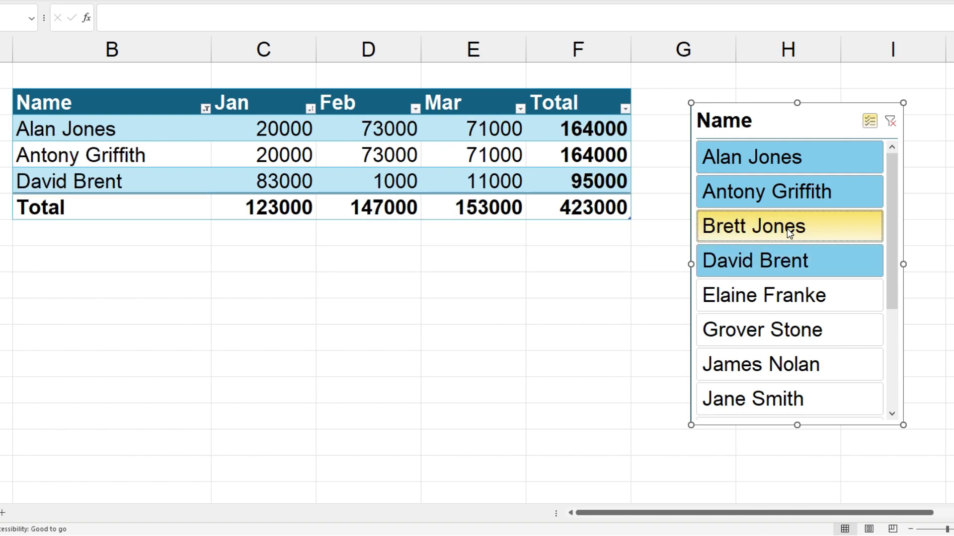
left_click(782, 200)
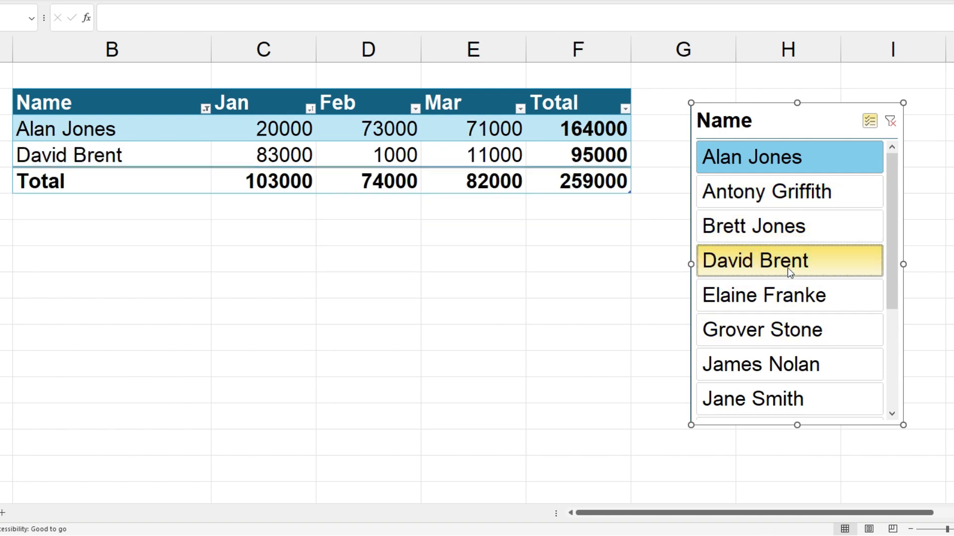
left_click(789, 268)
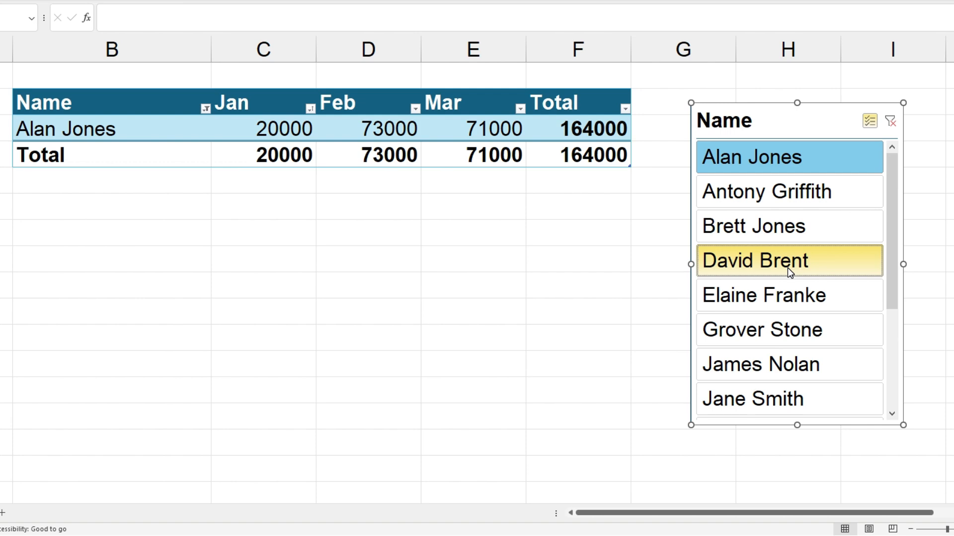
left_click(891, 121)
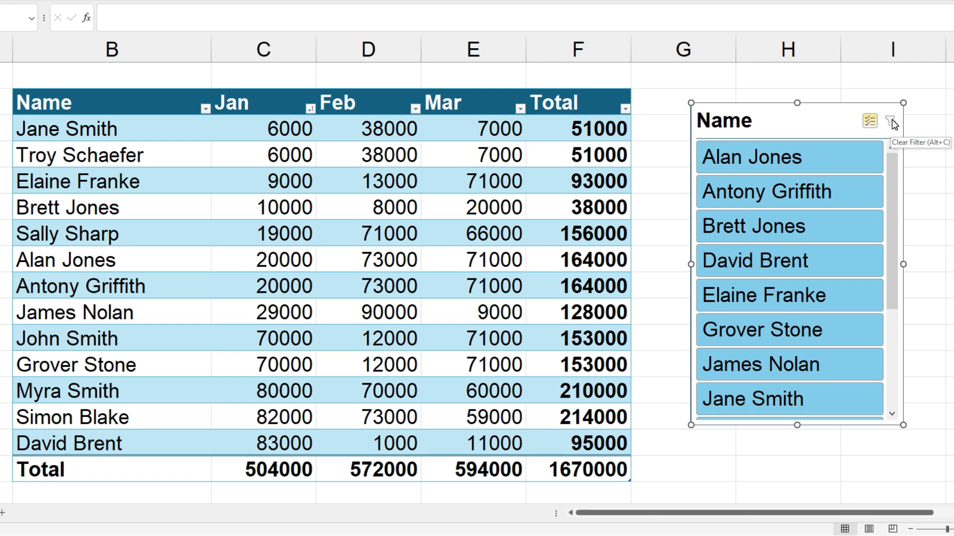
Step: Bring up the available options for the Name slicer
right_click(816, 120)
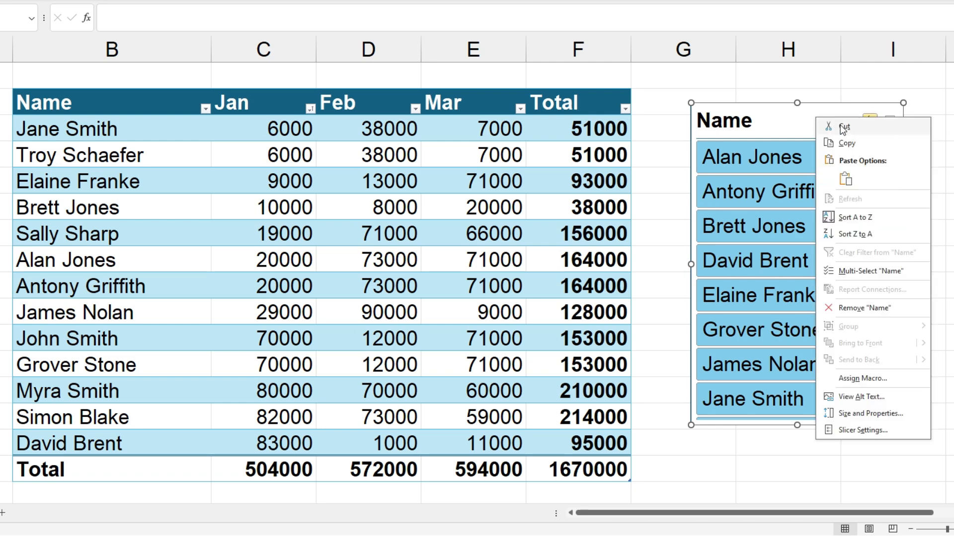